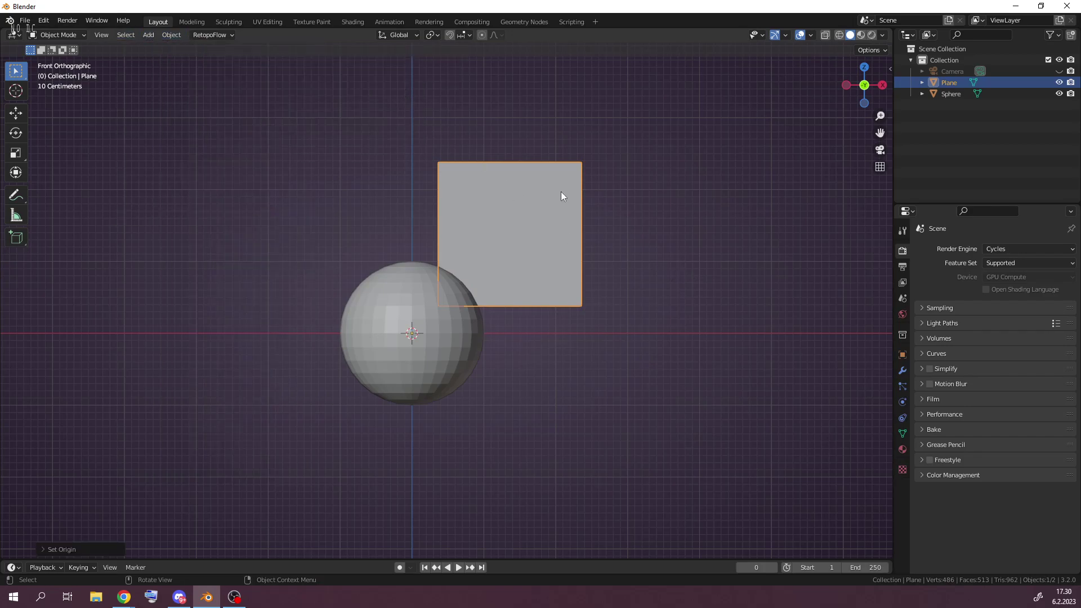
Add a Solidify modifier to the plane and set its thickness to 0.16 m.
left_click(900, 372)
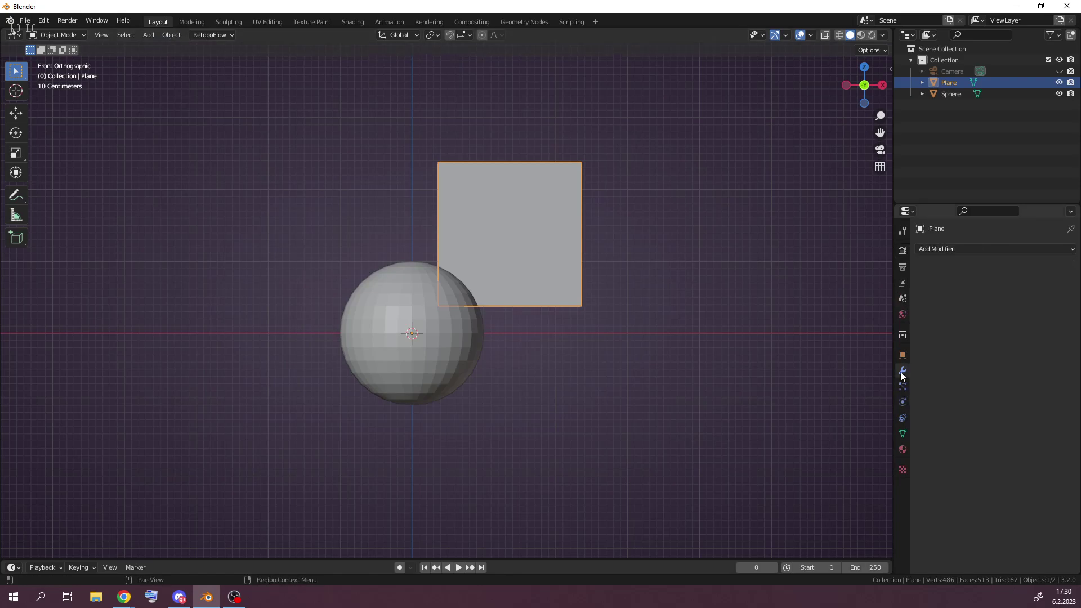
left_click(981, 248)
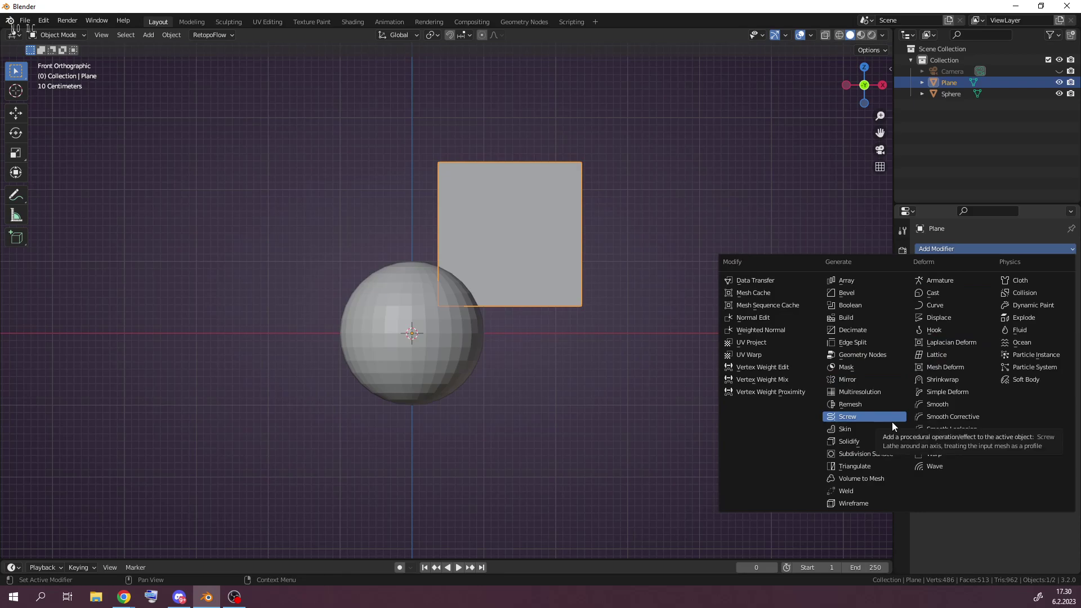
left_click(877, 442)
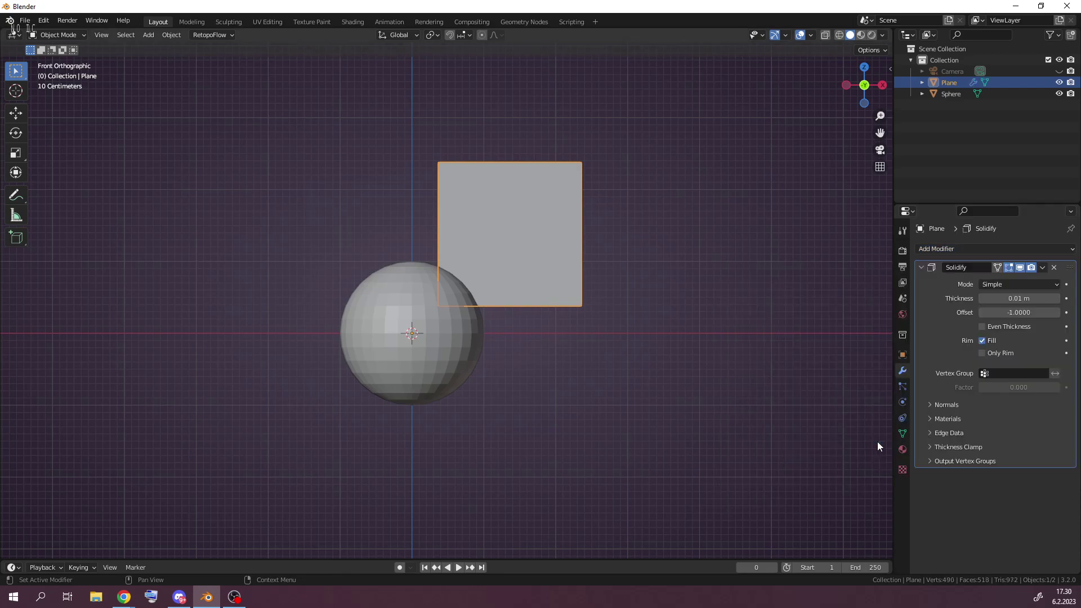
scroll(736, 274, "up", 4)
middle_click_drag(728, 287, 464, 355)
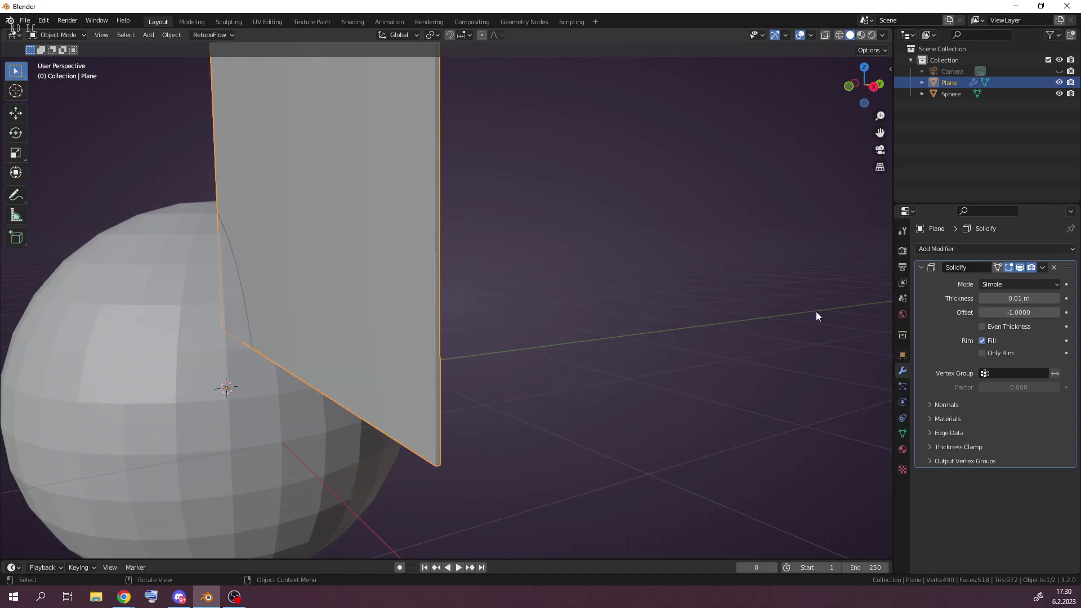
left_click_drag(1019, 298, 1033, 298)
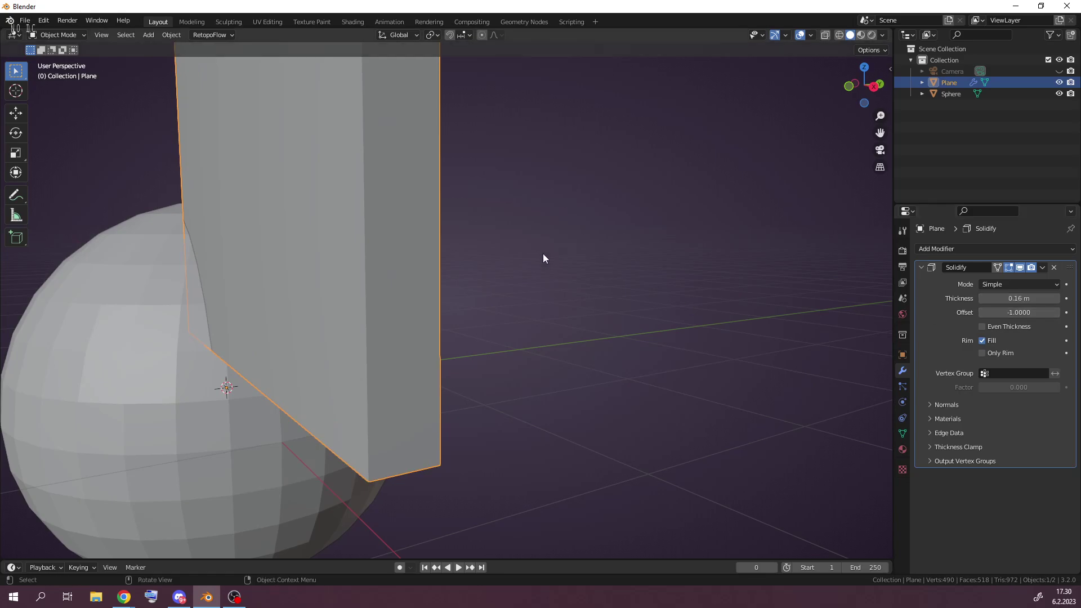
scroll(565, 179, "down", 6)
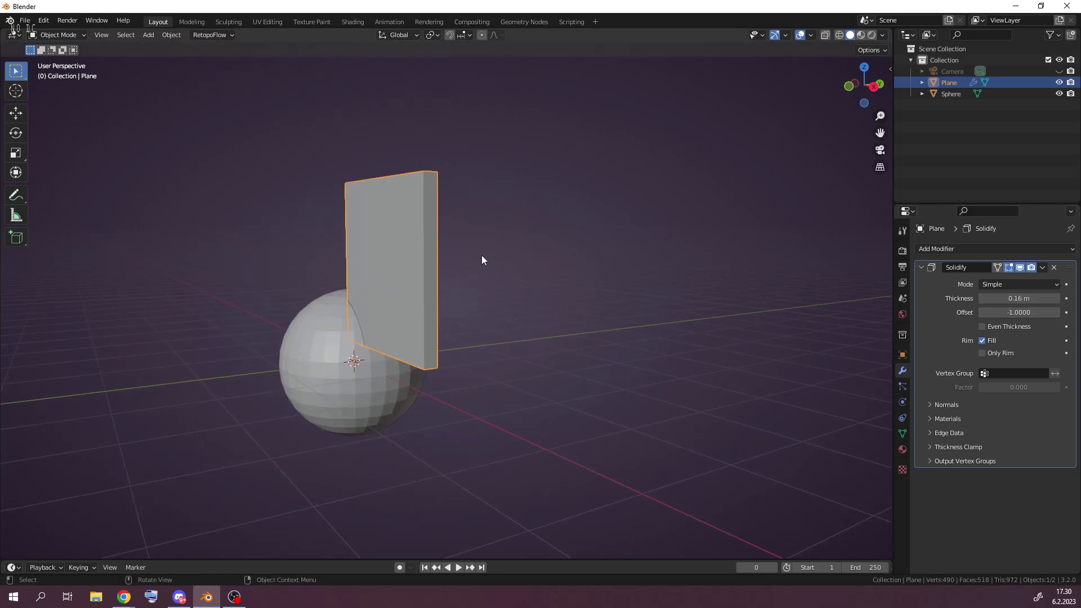
Add a Mirror modifier on the X axis to the plane and place it above Solidify in the stack.
middle_click_drag(563, 304, 639, 366)
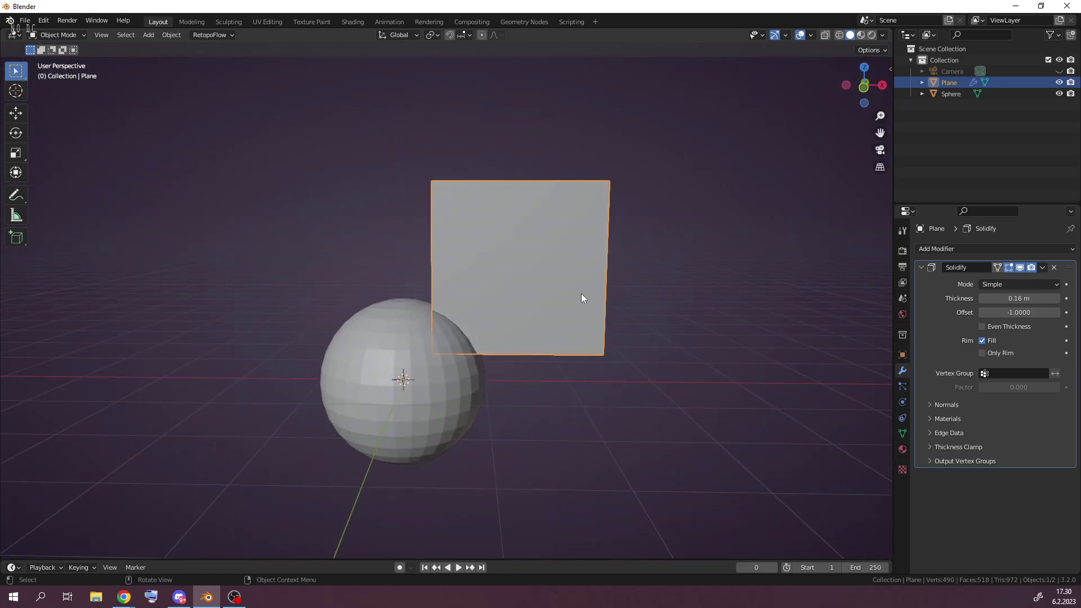
left_click(955, 250)
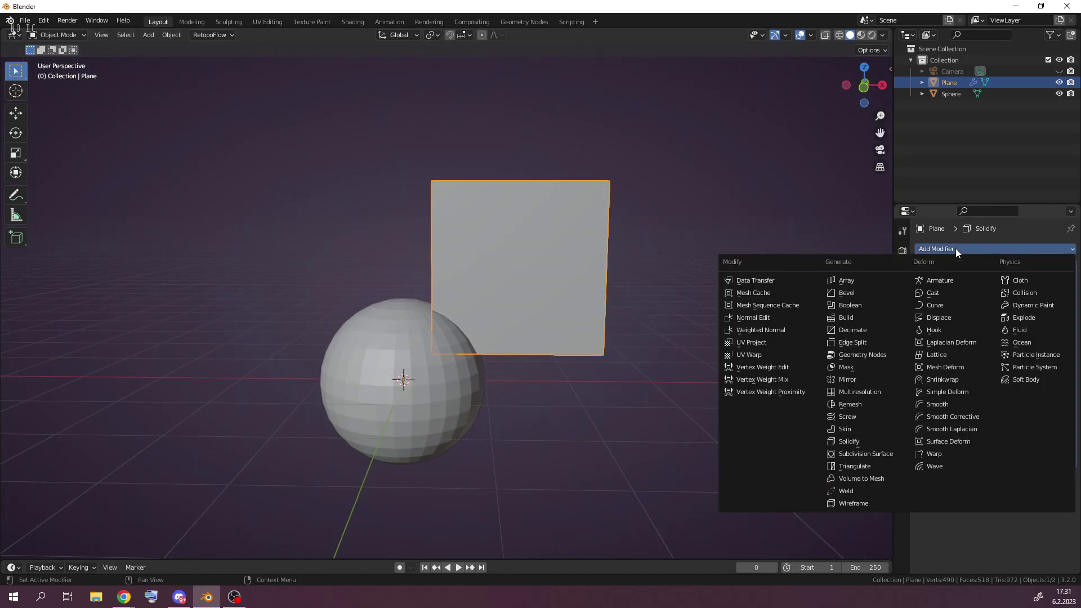
left_click(876, 392)
left_click_drag(1068, 476, 1069, 268)
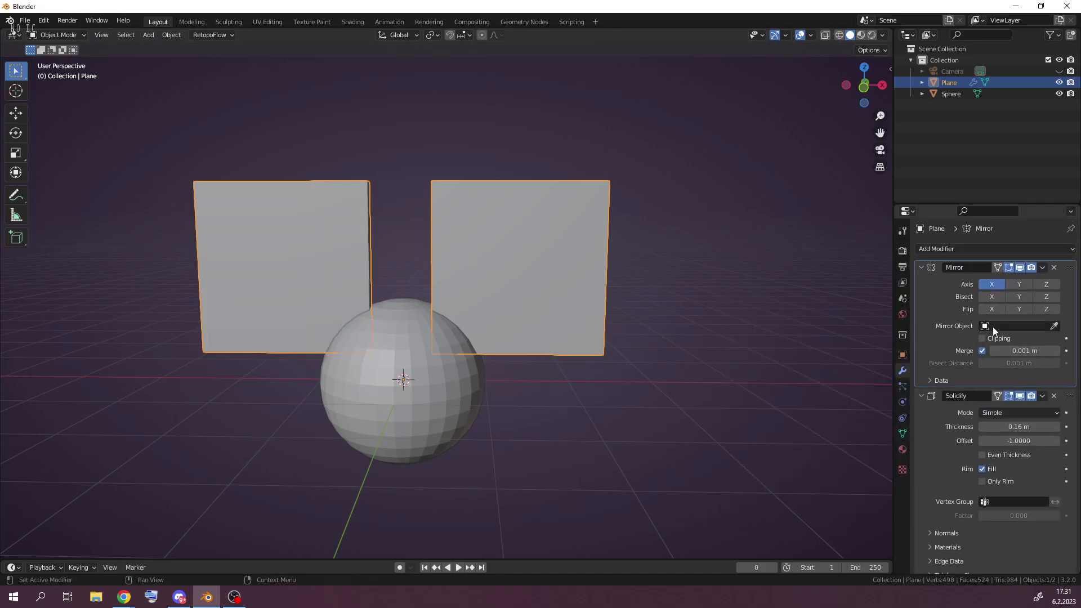
Try a Subdivision Surface modifier on the mirrored plane and remove it.
middle_click_drag(711, 285, 664, 306)
left_click(953, 250)
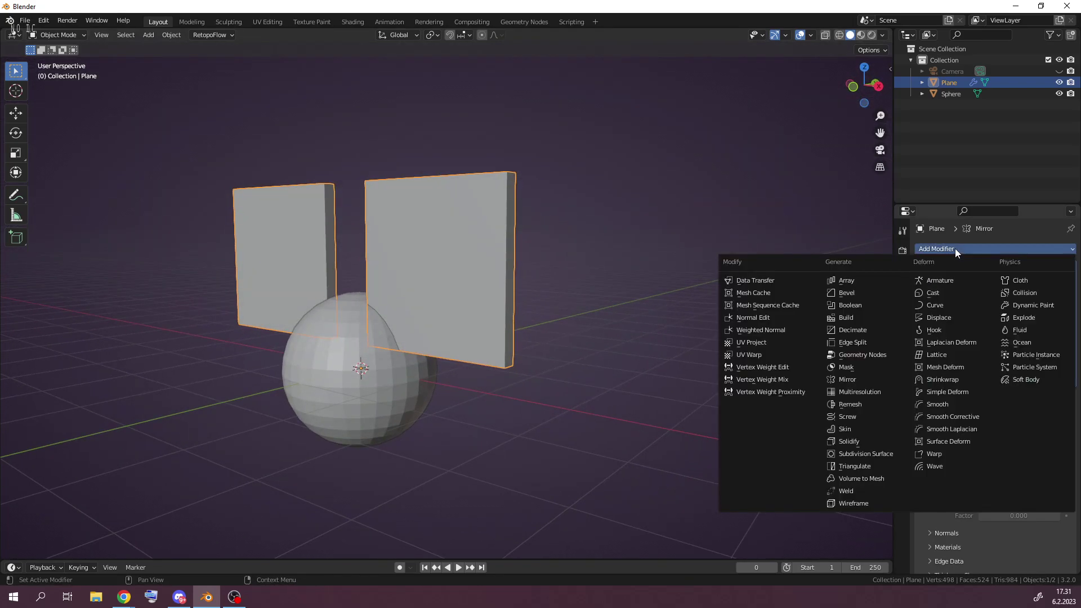
left_click(881, 454)
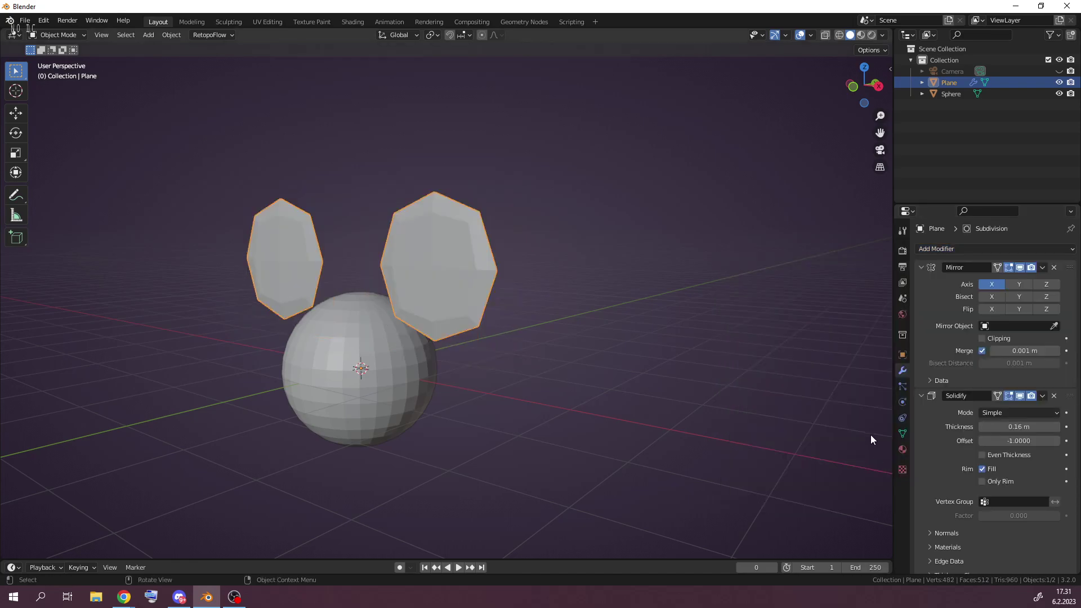
scroll(979, 428, "down", 5)
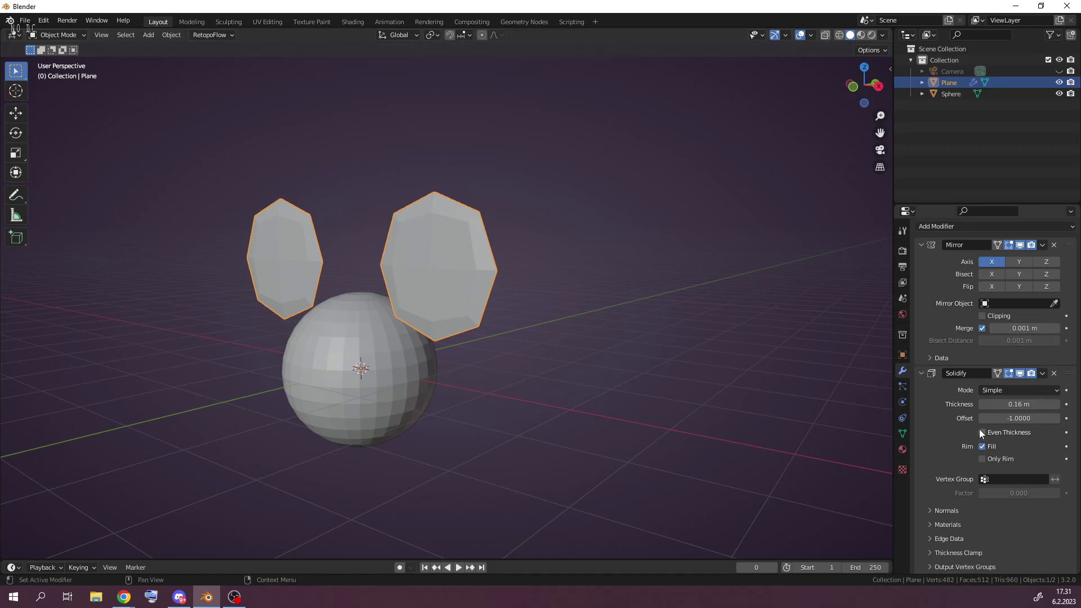
left_click(1054, 493)
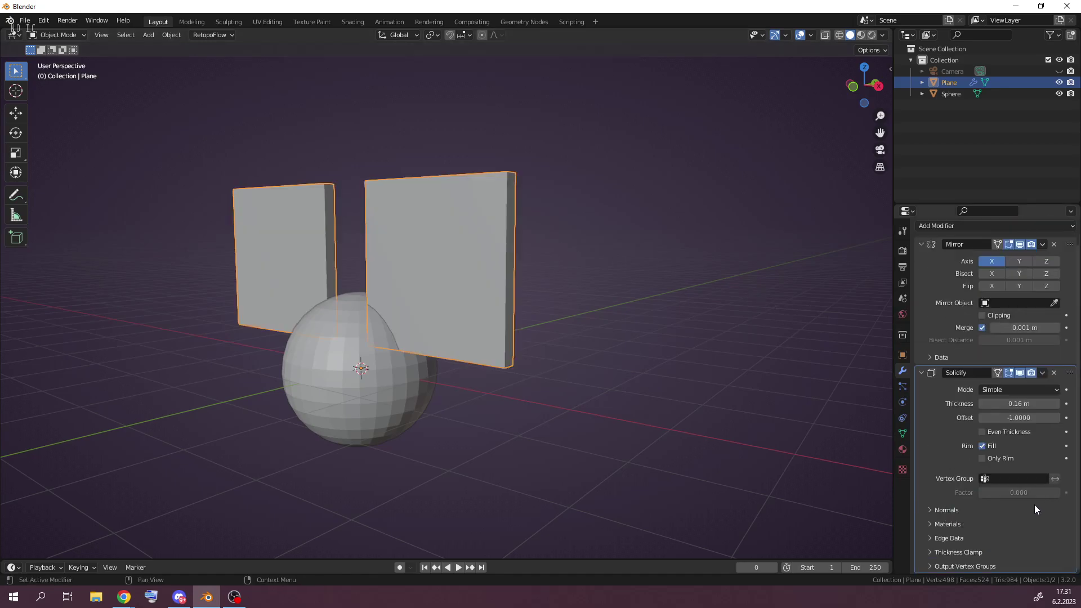
Try subdividing the plane's face with 4 cuts and smoothness 1, and undo the subdivision.
middle_click_drag(637, 428, 655, 429)
key("Tab")
right_click(487, 229)
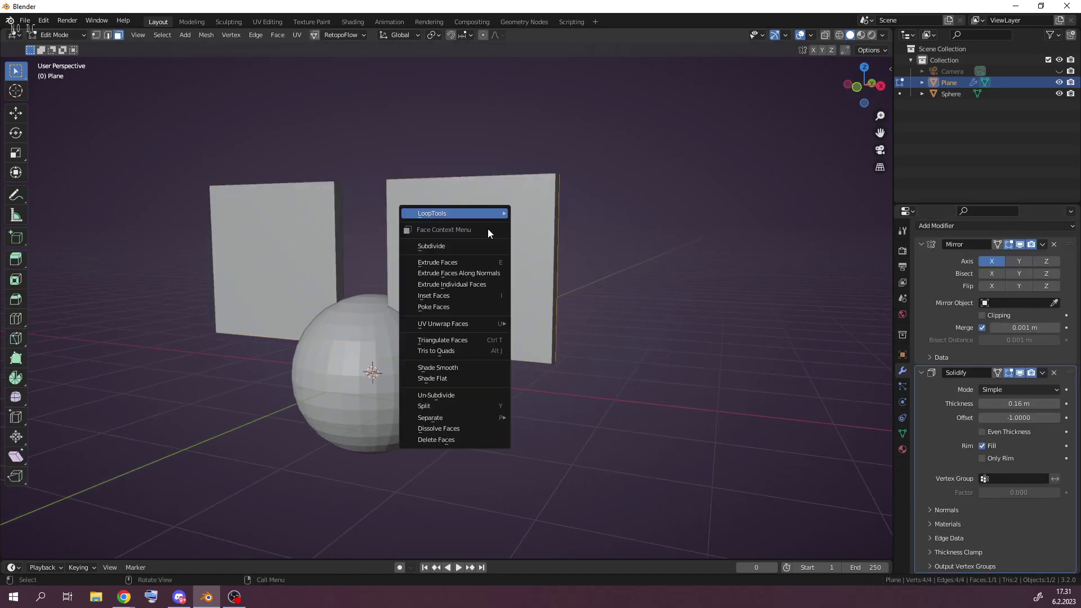
left_click(462, 246)
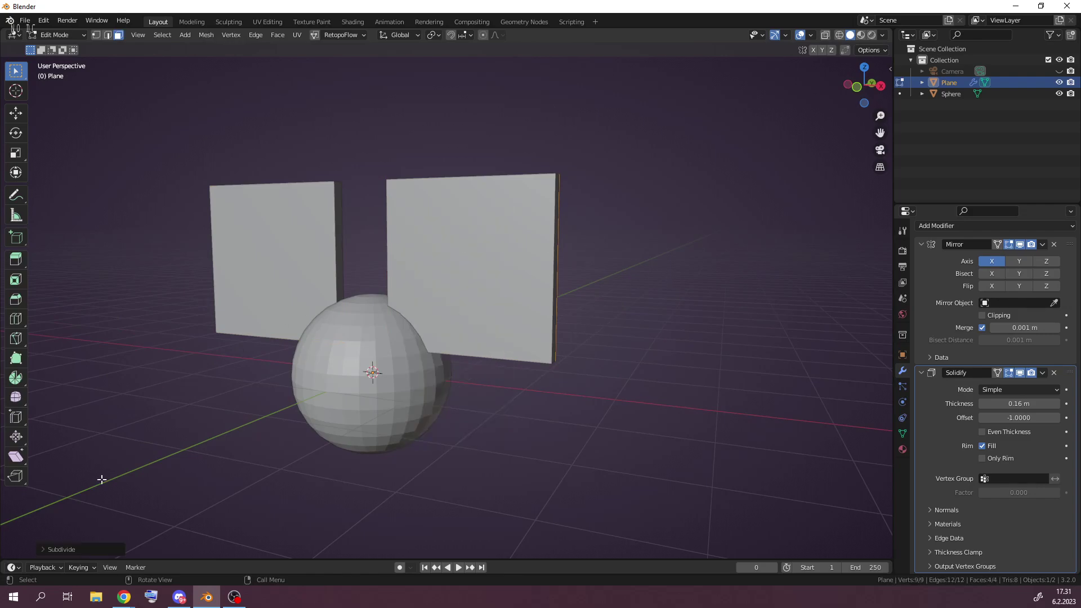
left_click(80, 550)
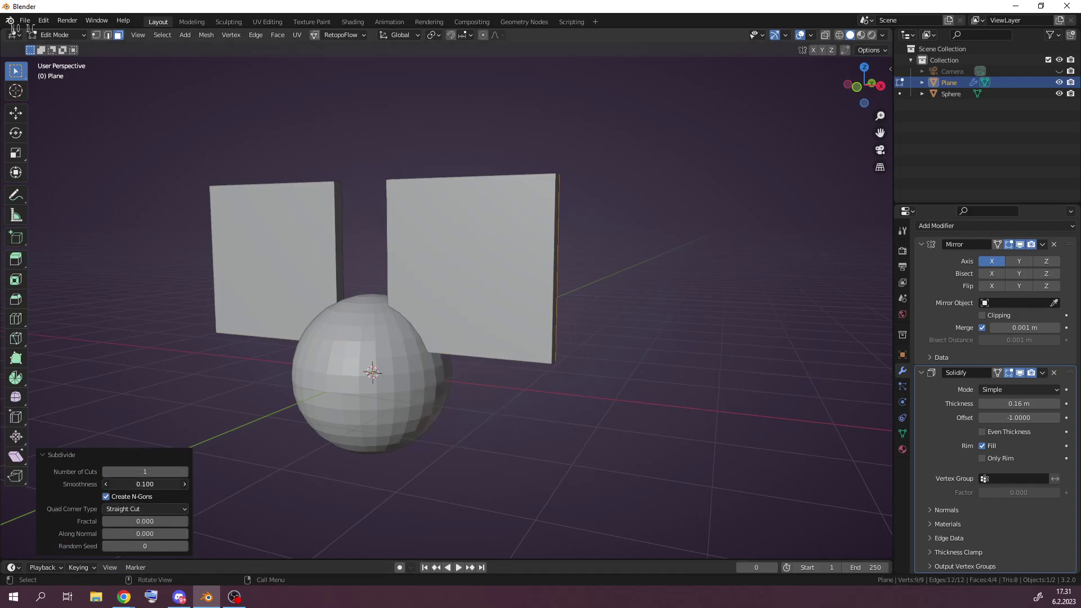
left_click_drag(140, 471, 169, 472)
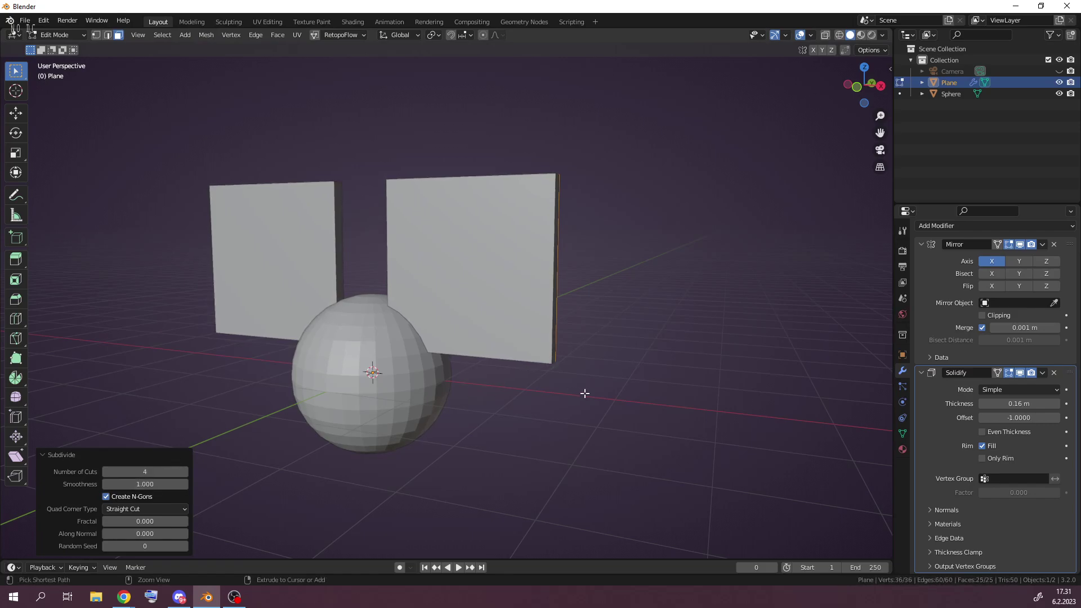
key("ctrl+z")
key("a")
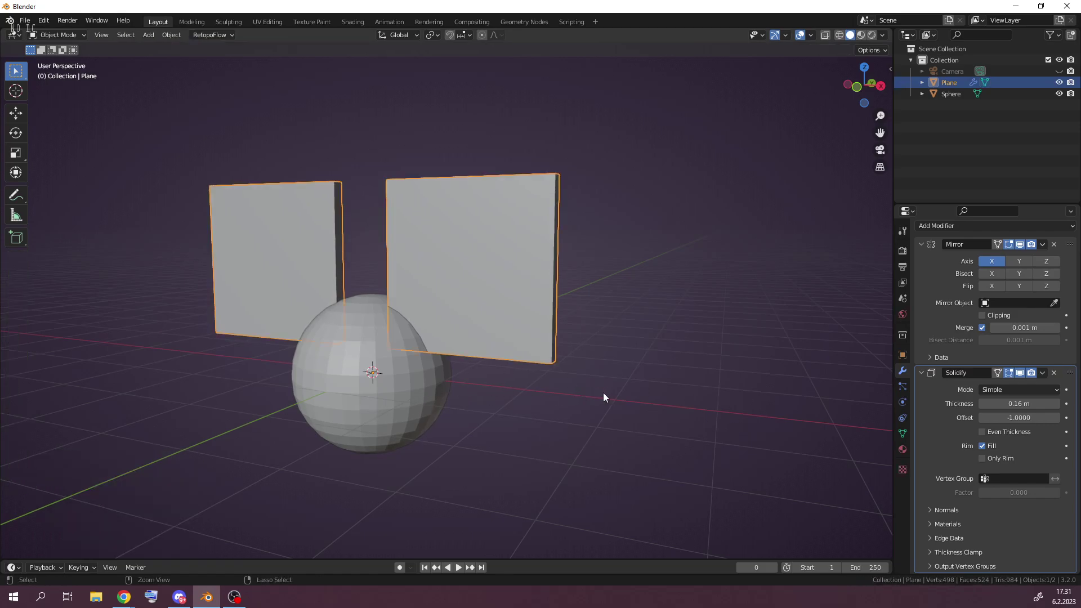
Add a Subdivision Surface modifier to the plane while it is in Edit Mode.
mouse_move(636, 371)
middle_mouse_down()
mouse_move(524, 384)
mouse_move(411, 367)
mouse_move(511, 439)
mouse_move(619, 366)
middle_mouse_up()
left_click(981, 226)
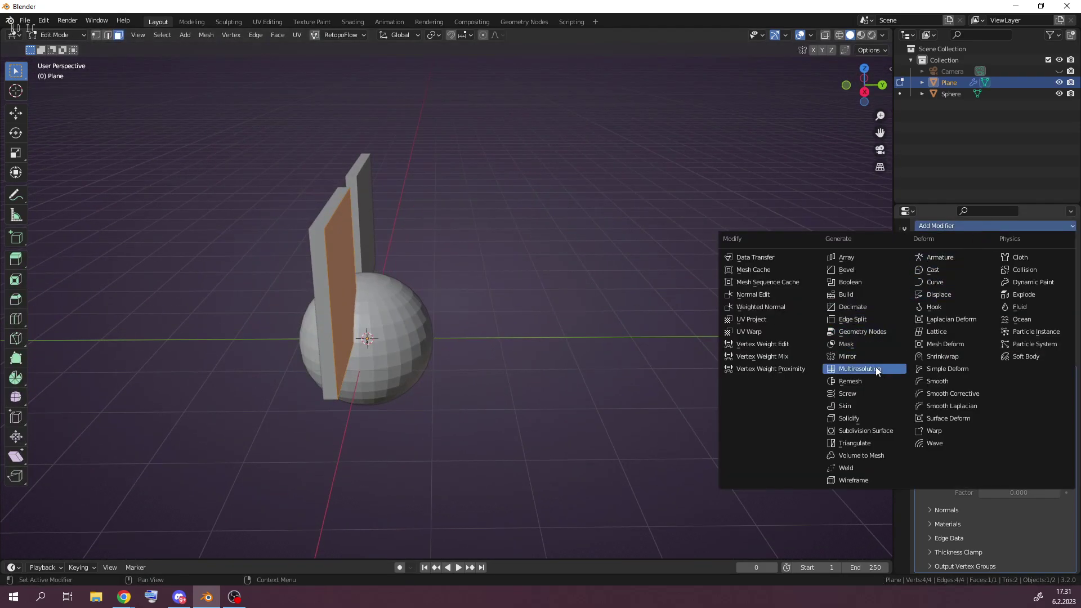
left_click(868, 431)
middle_click_drag(475, 446, 600, 428)
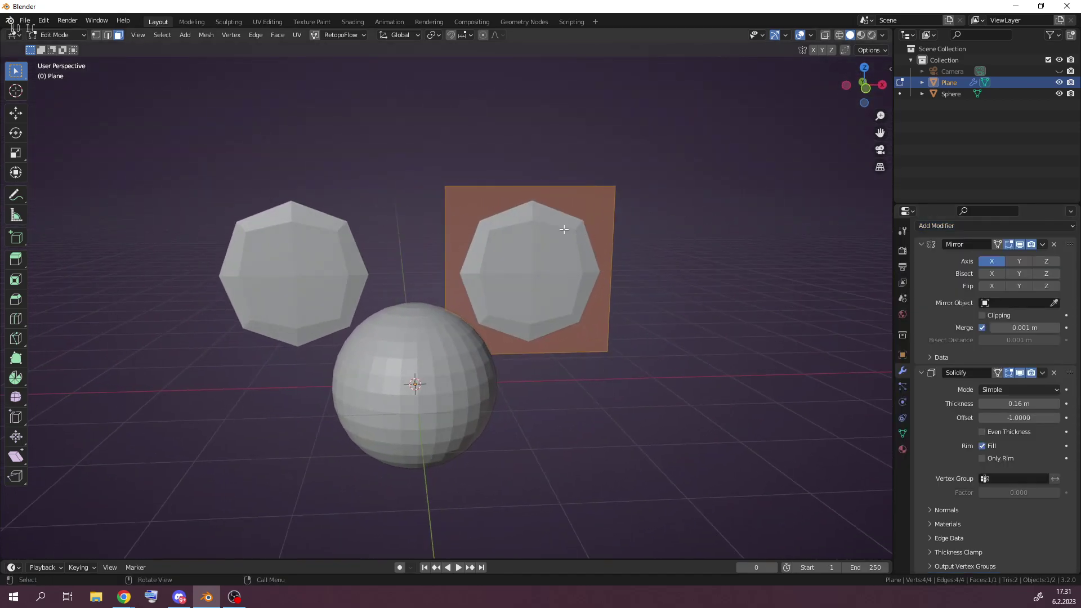
Cut the plane through its middle with one vertical and one horizontal loop cut.
key("ctrl+r")
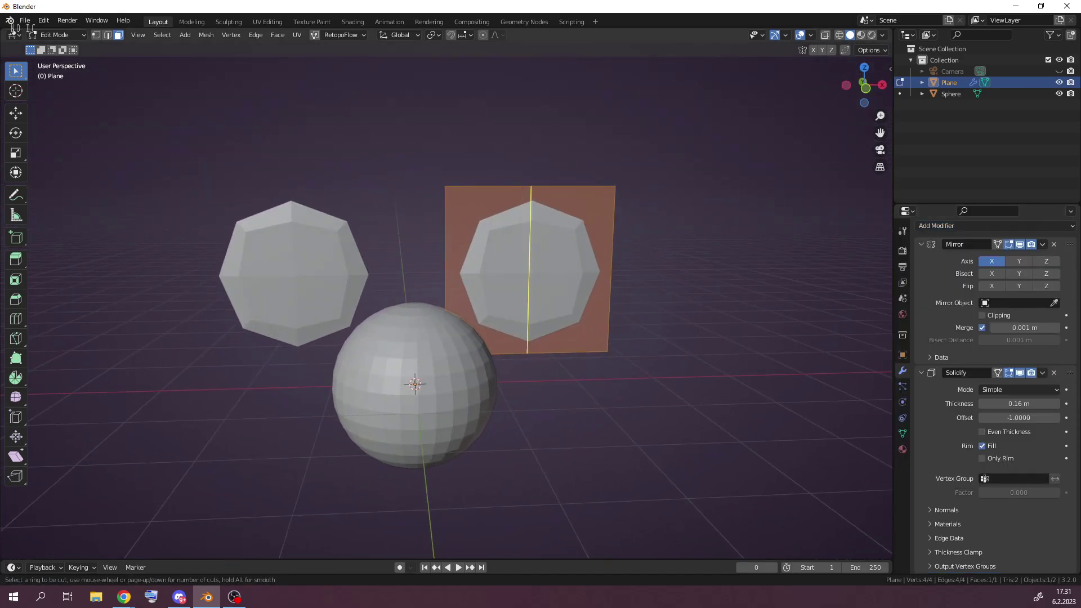
left_click(530, 260)
left_click(592, 274)
Move the plane's top, inner and outer edges to form a rounded ear outline with a pointed top.
left_click(562, 192)
key("g")
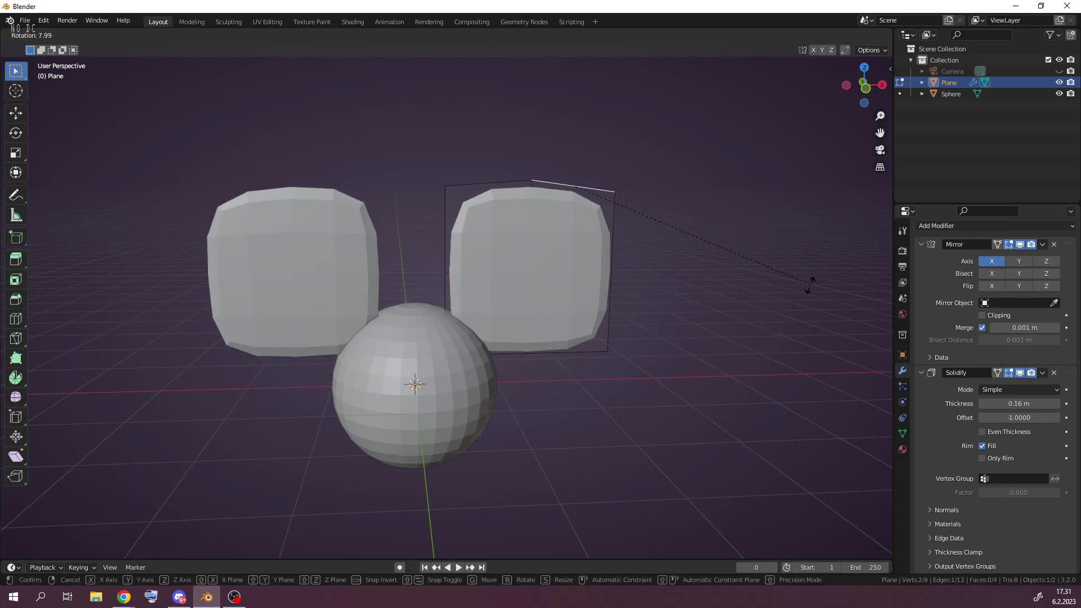
left_click(647, 332)
left_click(454, 232)
key("g")
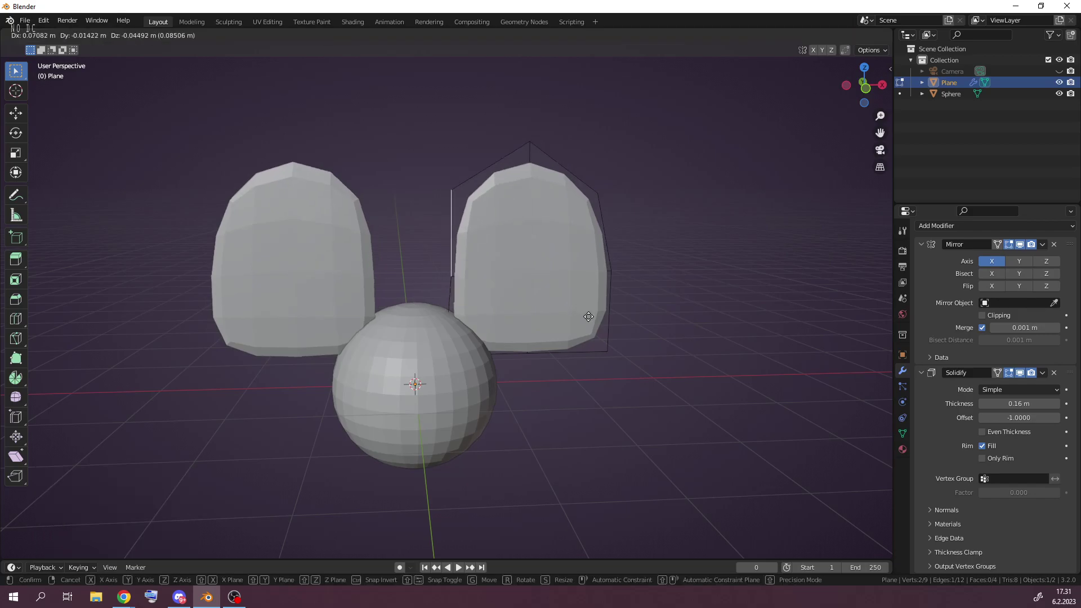
left_click(598, 347)
left_click(611, 325)
key("g")
left_click(655, 367)
Scale the whole ear mesh down to about 0.66 and reposition it above the sphere.
middle_click_drag(646, 369, 666, 381)
key("a")
key("s")
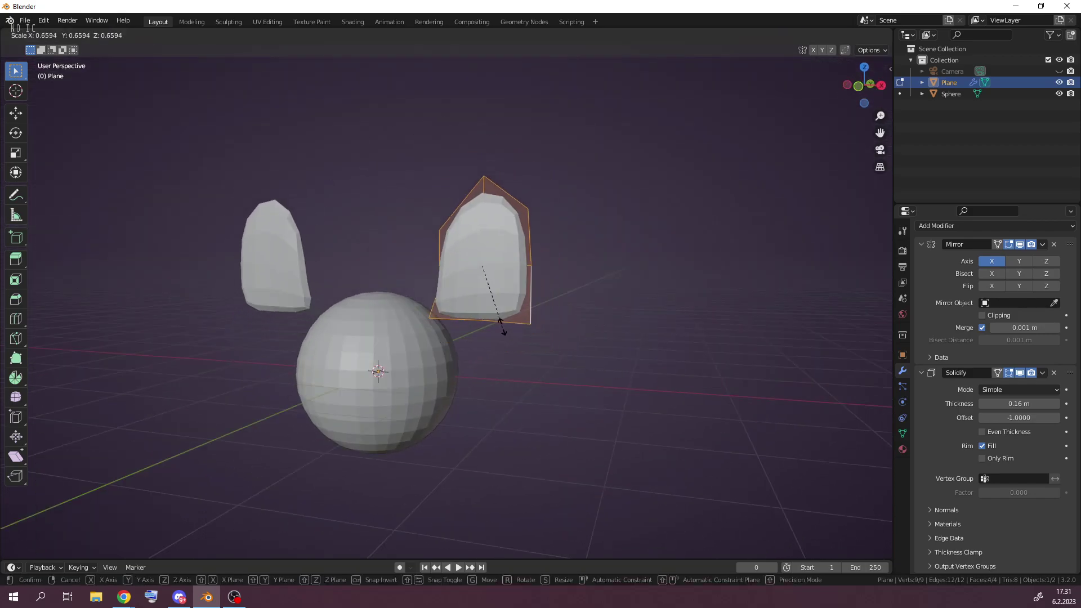
left_click(500, 324)
key("g")
left_click(565, 375)
Move the ear's edges near its base to bend the flat shape in depth against the sphere.
middle_click_drag(564, 376, 540, 360)
left_click(420, 302)
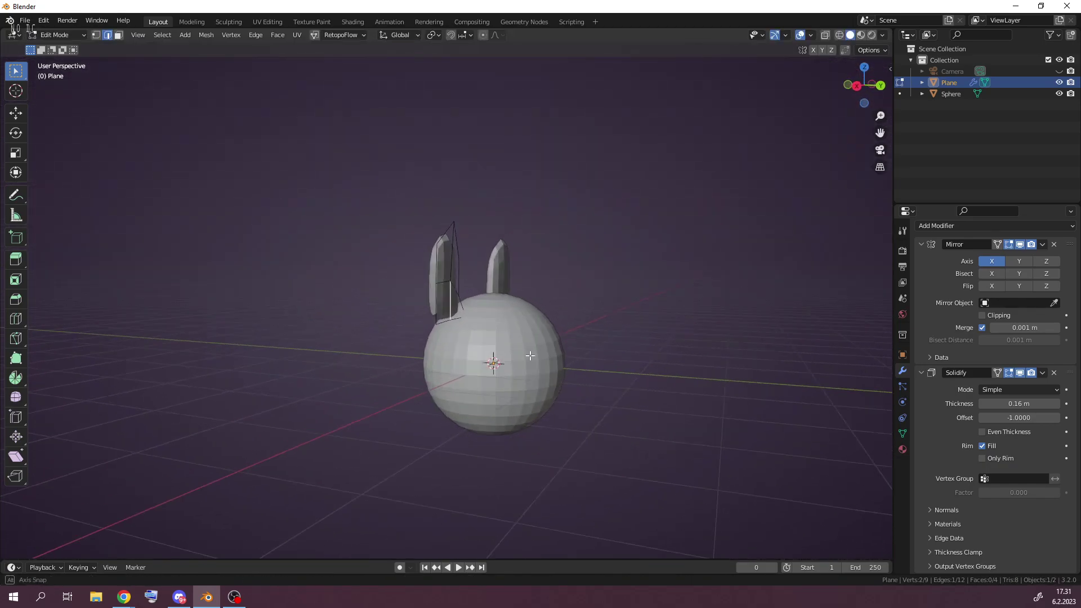
key("g")
left_click(582, 370)
middle_click_drag(786, 370, 724, 431)
scroll(592, 399, "up", 4)
key("g")
left_click(549, 443)
Reposition and angle the ear's lower outer edge so the base slants toward the sphere.
left_click(507, 302)
middle_click_drag(600, 368, 642, 362)
key("g")
left_click(638, 354)
key("g")
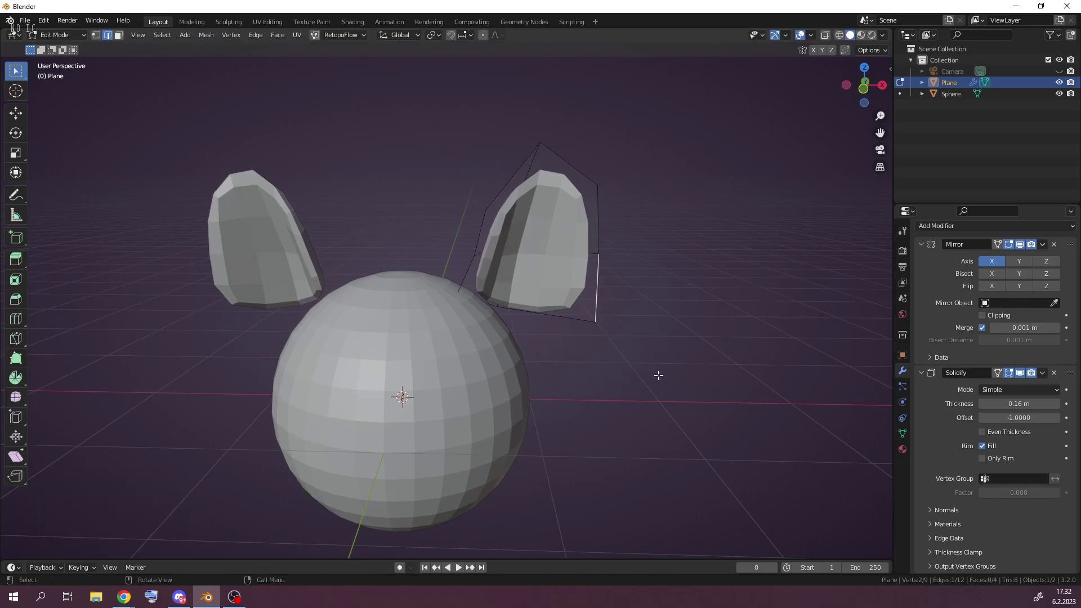
left_click(620, 409)
key("g")
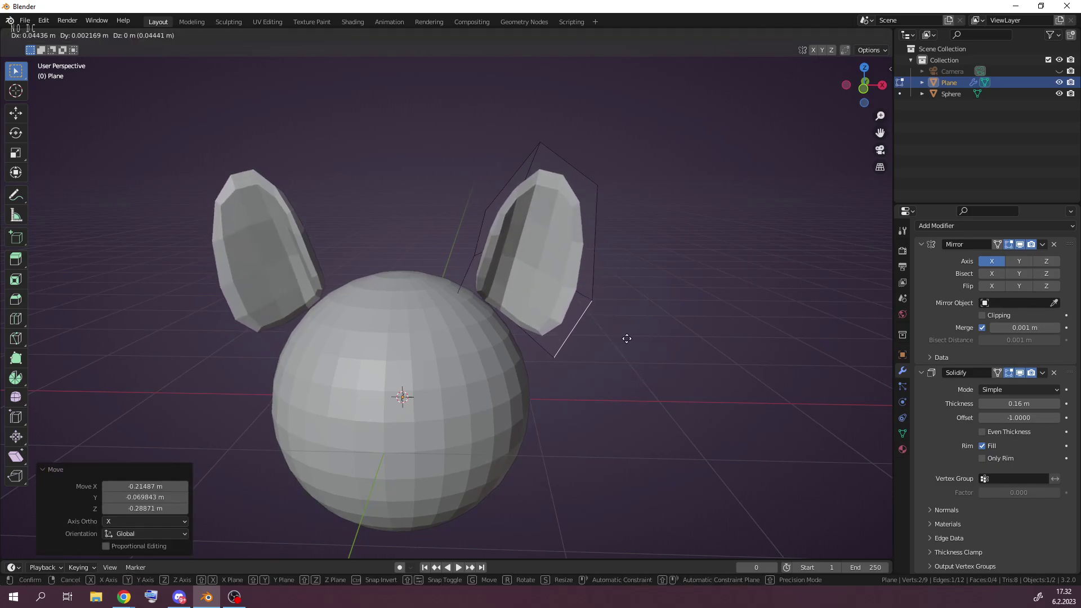
left_click(622, 300)
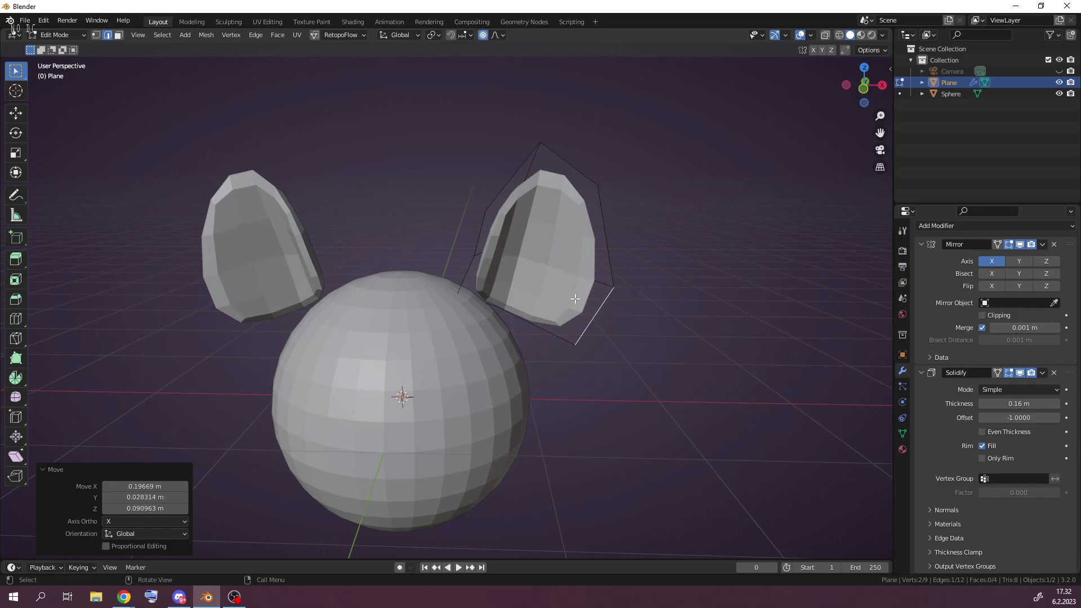
Using smooth proportional editing at size 1 m, pull the ear's lower outer edge down and in toward the sphere.
key("g")
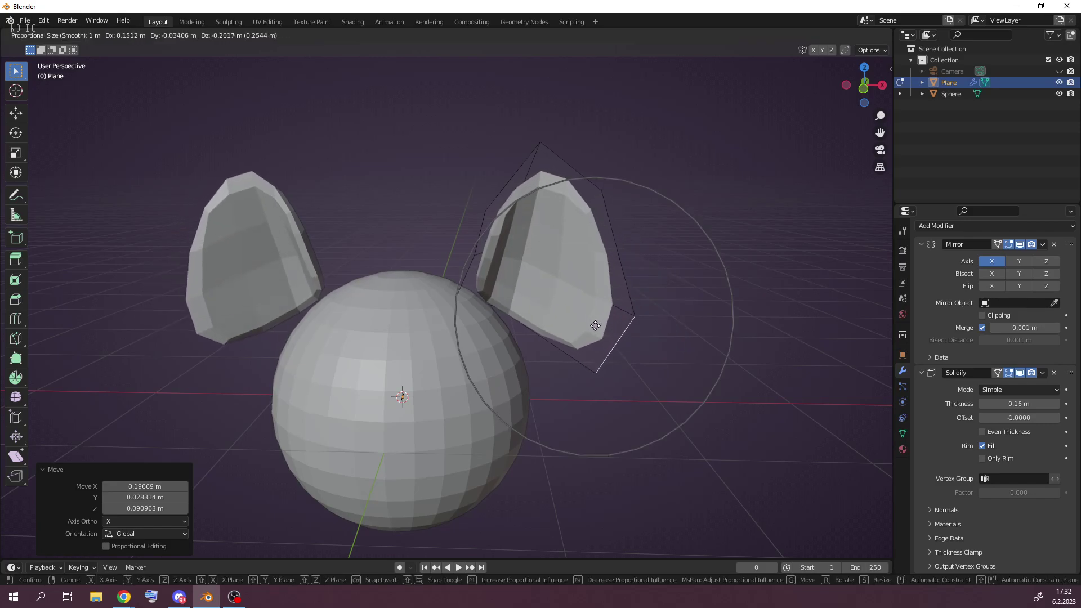
left_click(592, 322)
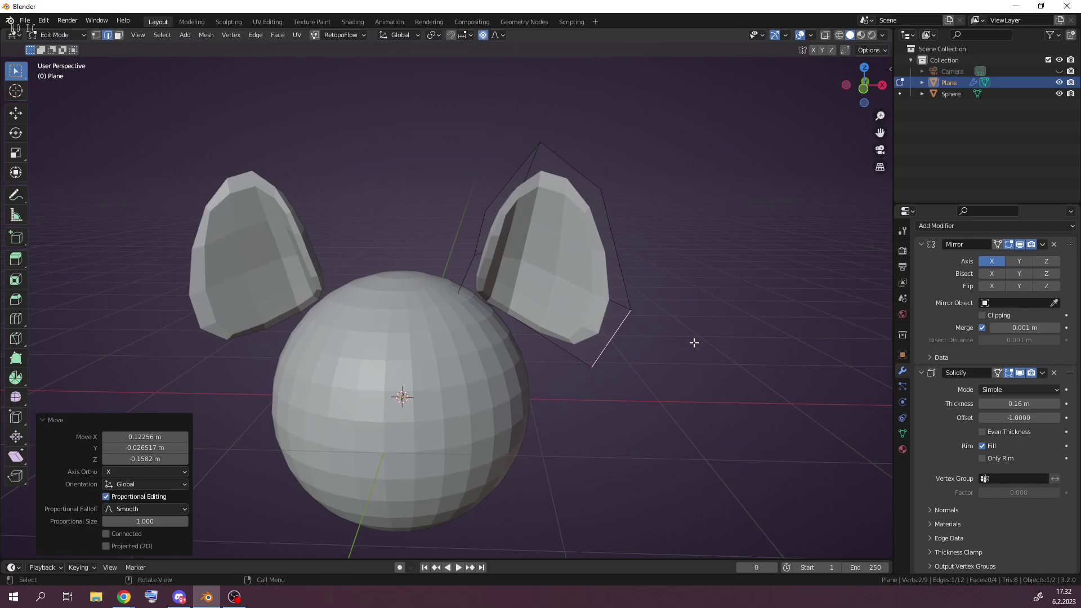
scroll(703, 393, "up", 1)
scroll(705, 394, "down", 2)
middle_click_drag(670, 406, 618, 331)
key("g")
left_click(582, 361)
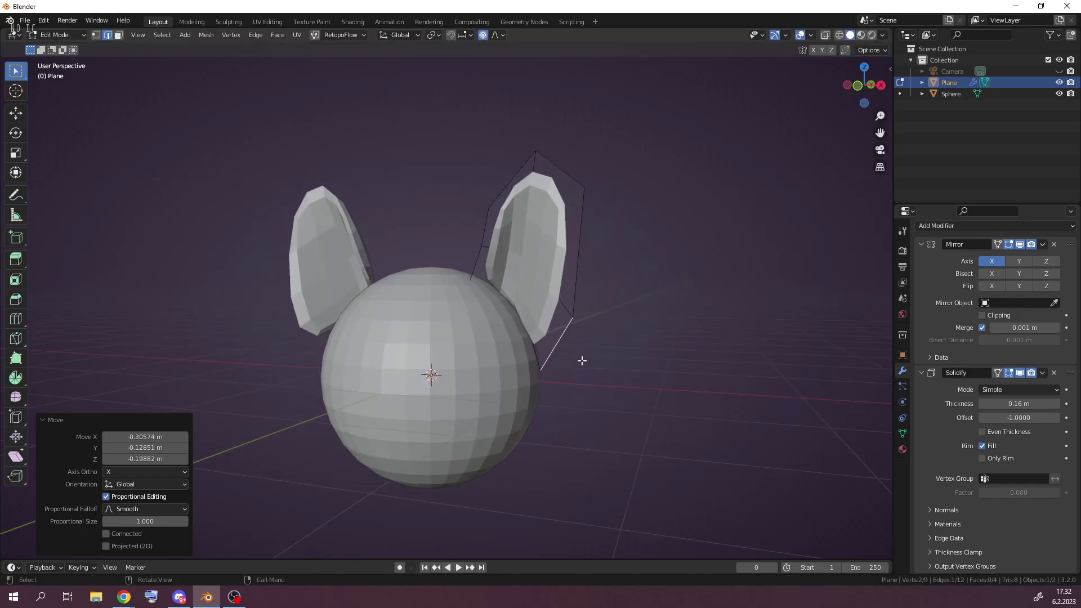
Move the ear's upper outer edge and its inner side edge with proportional editing to refine the outline.
left_click(583, 192)
key("g")
left_click(640, 272)
left_click(492, 243)
key("g")
left_click(472, 242)
Pull the ear's lower outer edge inward against the side of the sphere with proportional editing.
middle_click_drag(579, 299, 624, 337)
left_click(538, 332)
key("g")
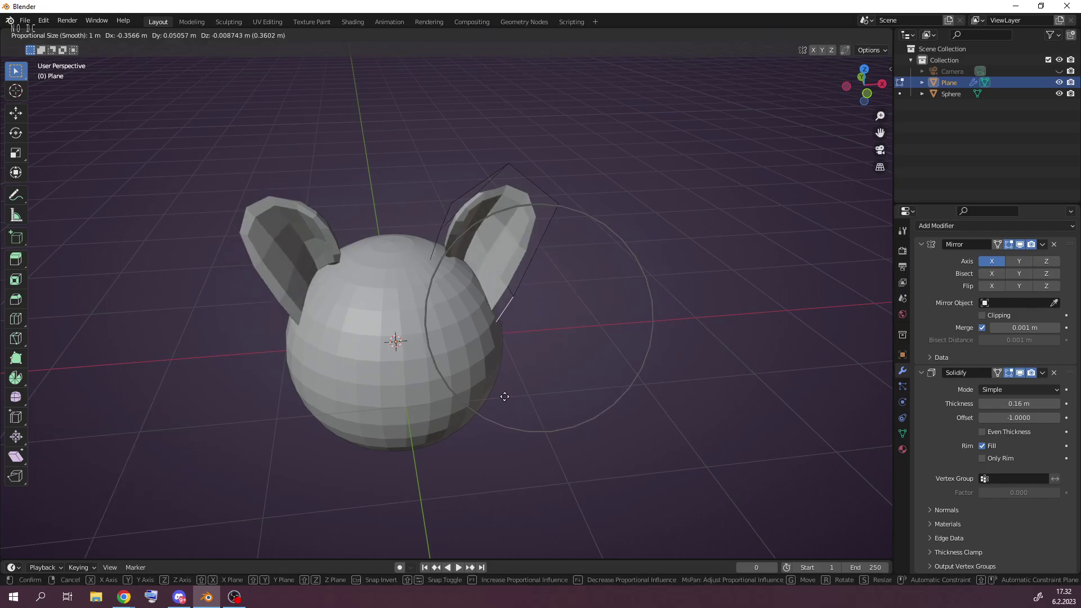
left_click(531, 369)
Narrow the ear tip by scaling its top outer edge to about 0.64 with proportional editing, and reposition it.
middle_click_drag(531, 370, 681, 305)
key("g")
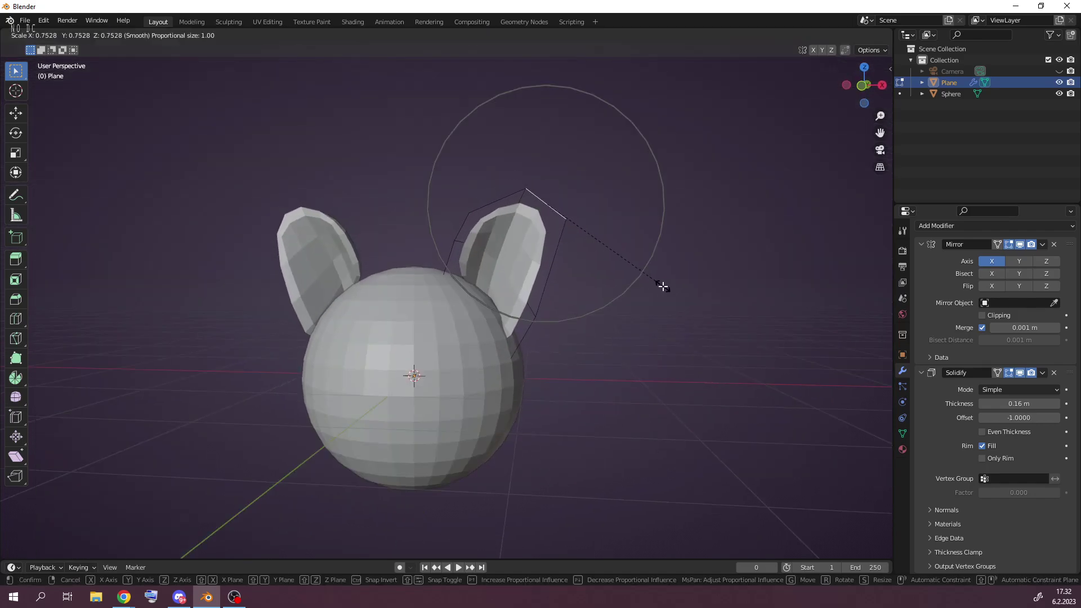
left_click(658, 281)
key("g")
left_click(662, 290)
key("s")
left_click(644, 280)
key("g")
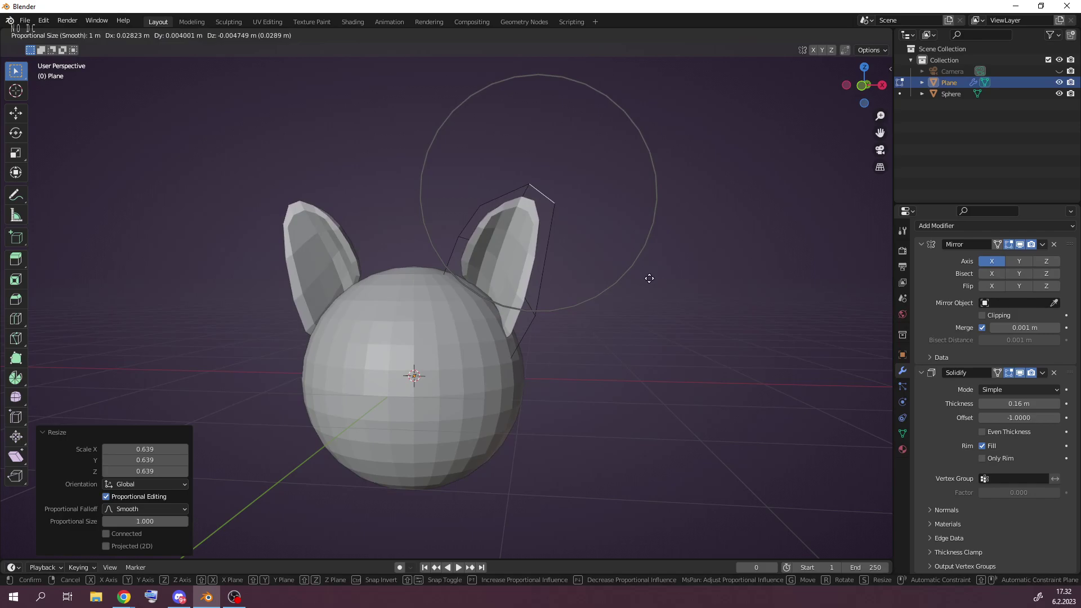
left_click(653, 296)
Move the ear's lower inner edge about -0.14 m in X and -0.09 m in Z toward the sphere's top.
left_click(446, 257)
key("g")
left_click(437, 253)
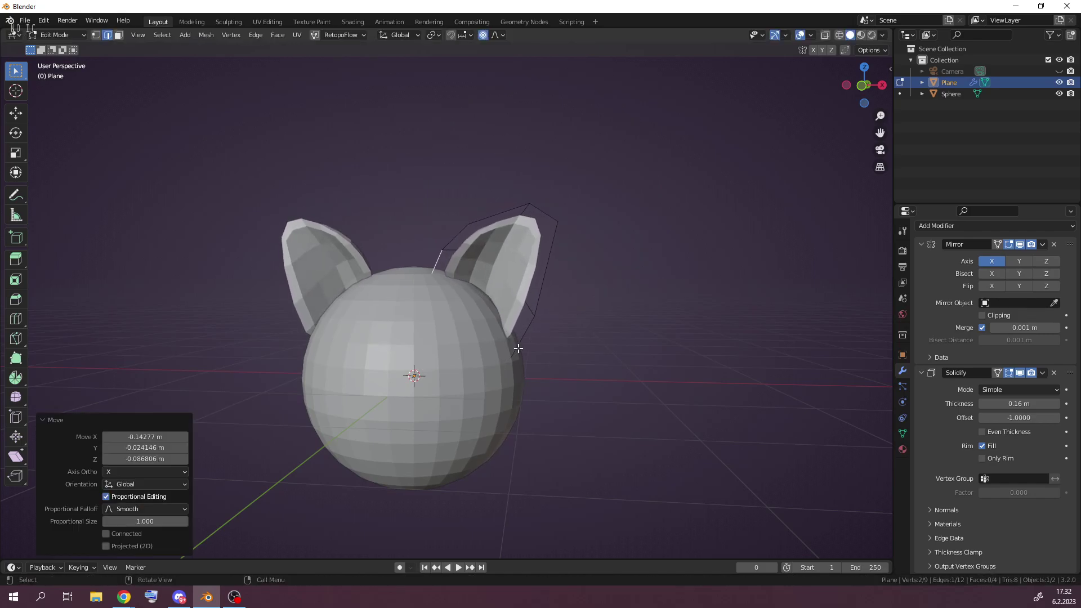
Rotate the ear's outer side edge about -10.6° and reposition it with proportional editing.
middle_click_drag(519, 347, 557, 379)
left_click(541, 259)
key("r")
left_click(664, 305)
key("g")
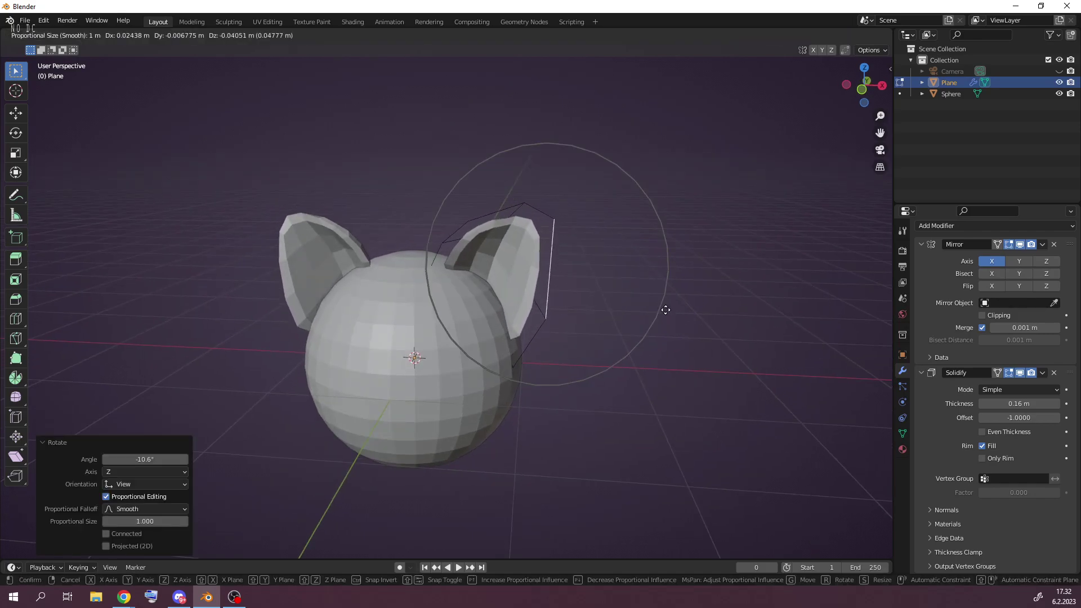
left_click(669, 292)
middle_click_drag(668, 293, 688, 276)
Reposition the ear's lower outer edge beside the sphere with proportional editing, and return to Object Mode.
left_click(548, 338)
key("g")
left_click(574, 362)
middle_click_drag(607, 363, 599, 363)
key("Tab")
left_click(697, 387)
Shade the ears smooth and deselect them.
middle_click_drag(697, 387, 542, 254)
left_click(541, 254)
right_click(540, 254)
left_click(540, 254)
left_click(693, 253)
middle_click_drag(693, 252, 761, 283)
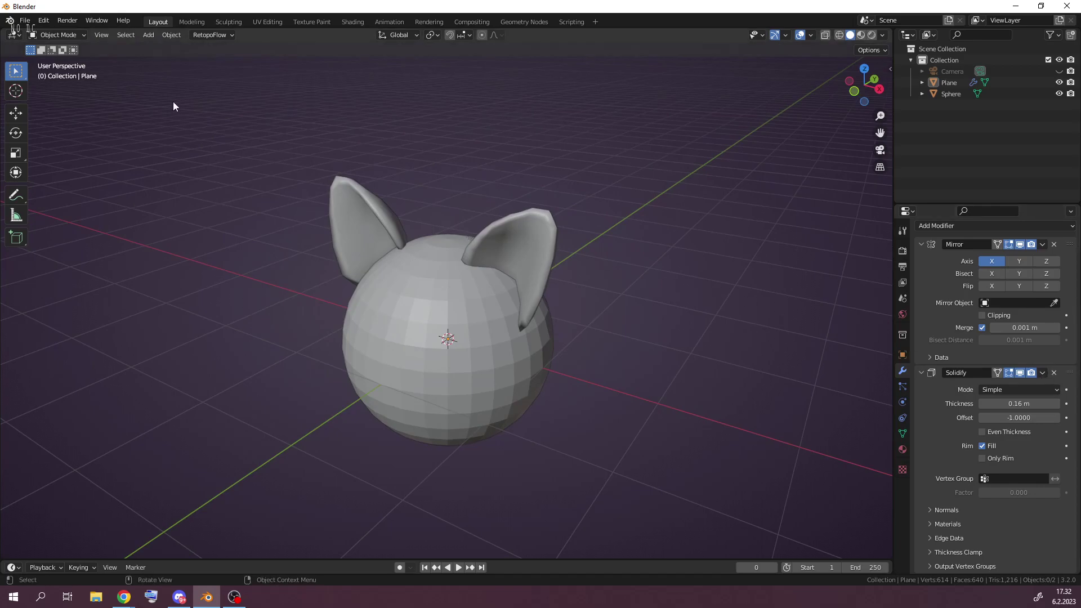
Try applying the ears' Solidify modifier, check the shape, and undo the application.
middle_click_drag(788, 349, 617, 238)
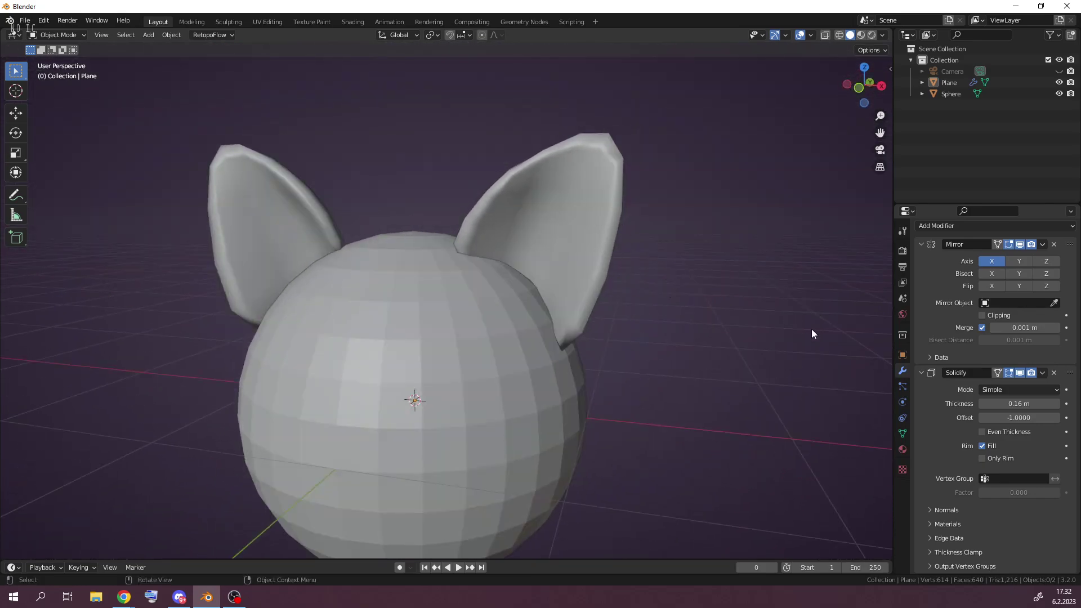
left_click(1042, 373)
left_click(1024, 386)
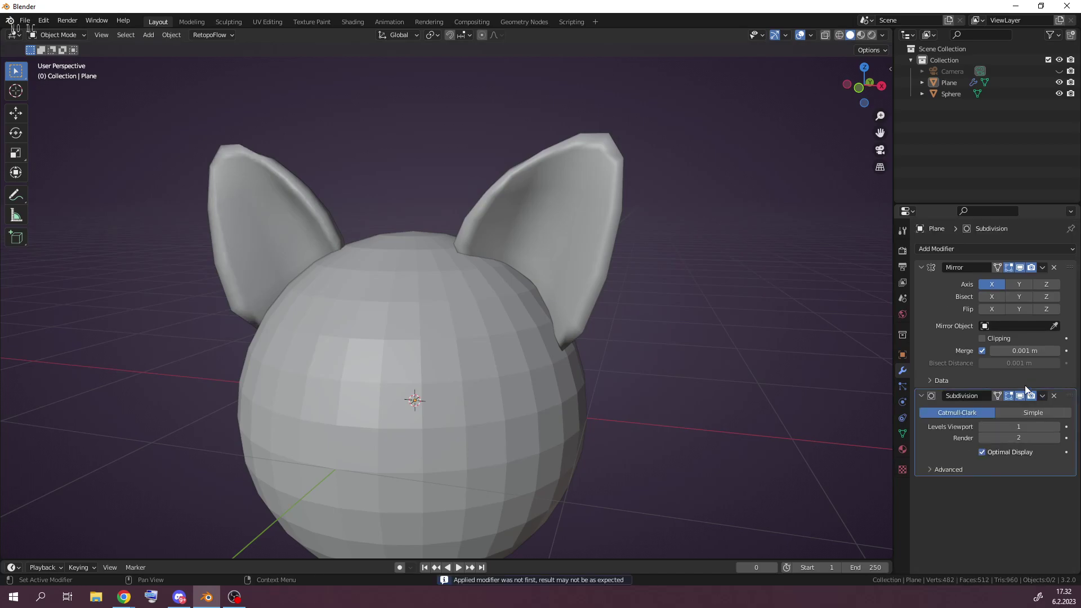
scroll(620, 349, "up", 2)
scroll(642, 356, "down", 3)
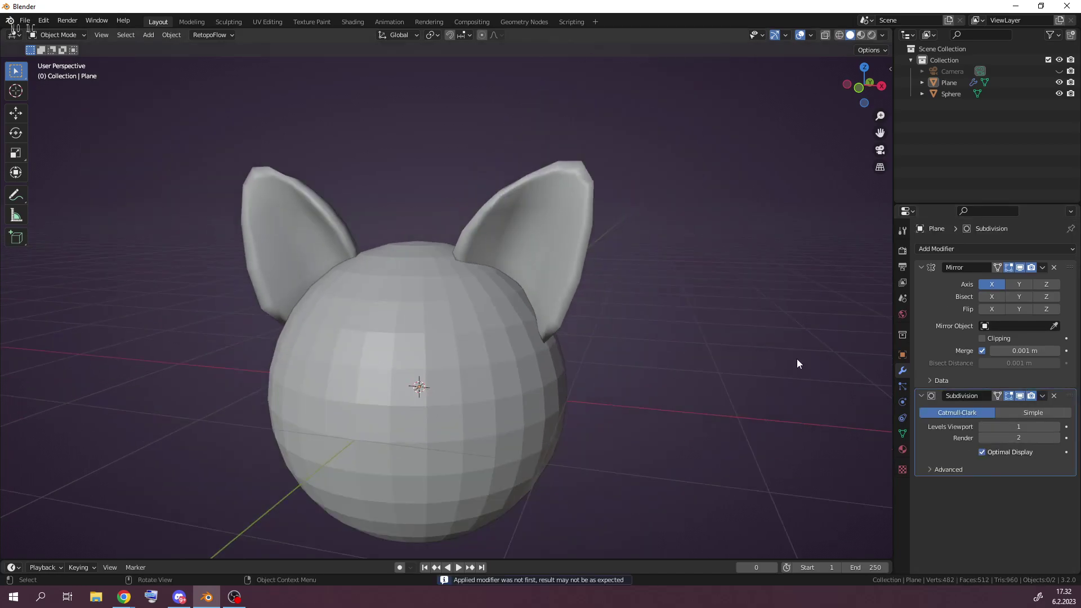
key("ctrl+z")
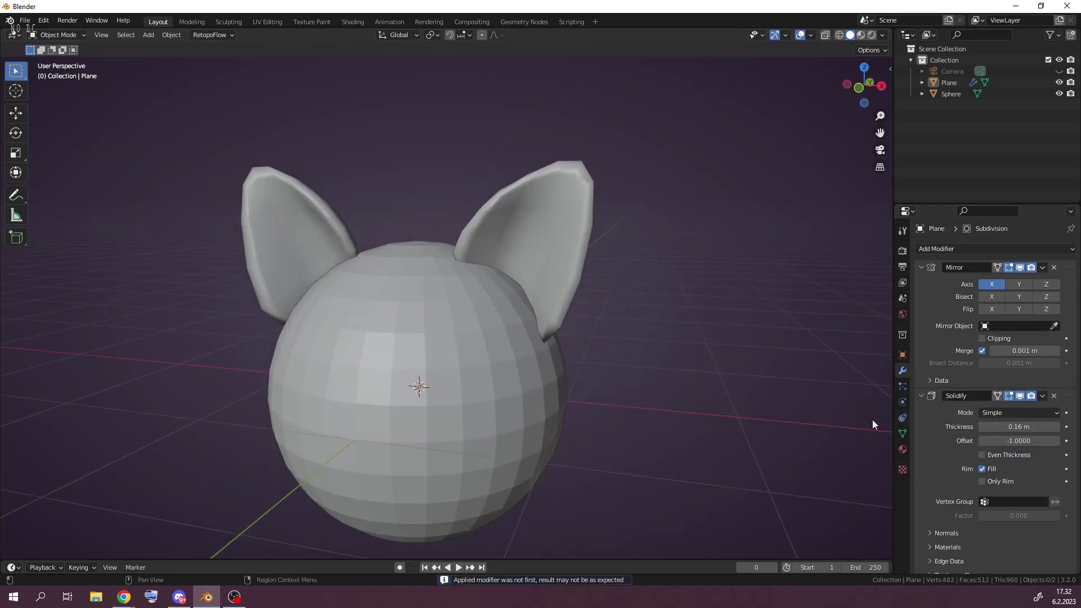
Reduce the ears' Solidify thickness to 0.08 m.
mouse_move(1016, 428)
left_mouse_down()
mouse_move(1035, 428)
mouse_move(1010, 428)
left_mouse_up()
middle_click_drag(751, 396, 671, 401)
mouse_move(1019, 428)
left_mouse_down()
mouse_move(1029, 427)
mouse_move(1016, 428)
left_mouse_up()
middle_click_drag(752, 424, 440, 273)
Apply the Solidify modifier to the thinned ears.
left_click(1042, 396)
left_click(1007, 410)
middle_click_drag(532, 319, 551, 255)
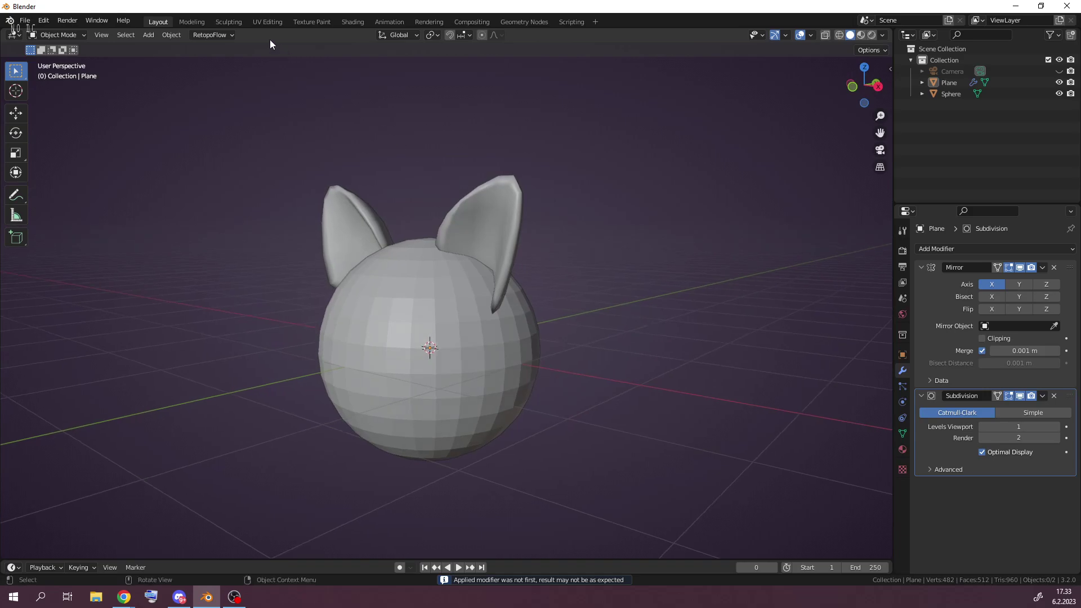
Switch to the Sculpting workspace, choose the Inflate brush and set its radius to about 121 px.
left_click(228, 21)
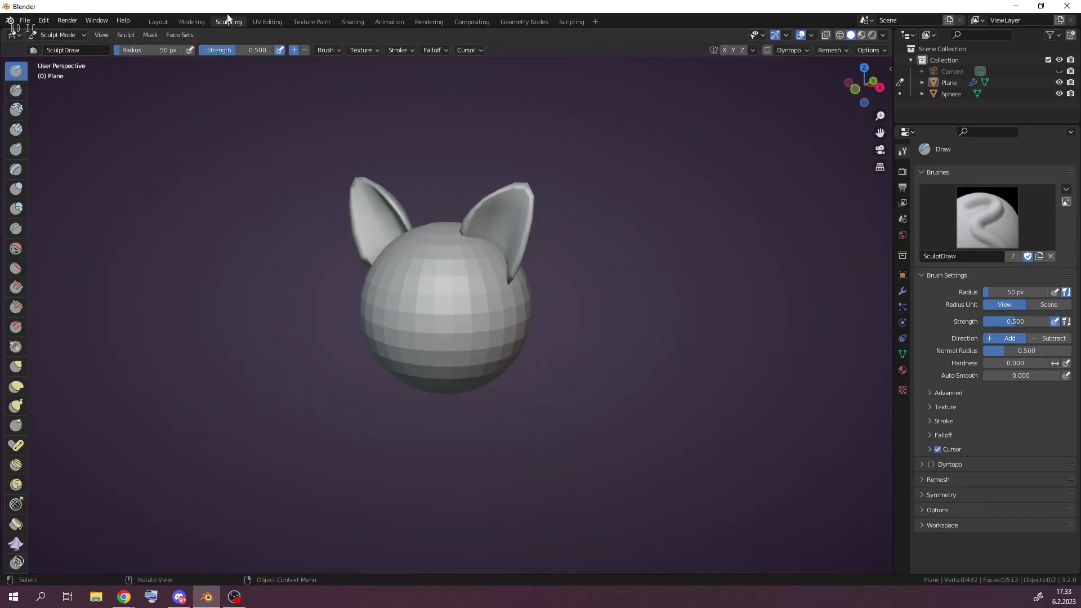
left_click(15, 193)
mouse_move(662, 342)
middle_mouse_down("alt")
mouse_move(542, 357)
mouse_move(693, 376)
middle_mouse_up("alt")
key("f")
left_click(586, 295)
Try short Inflate strokes on the ears and review their shape from several sides.
middle_click_drag(586, 322, 401, 318)
left_click_drag(381, 243, 384, 247)
mouse_move(383, 247)
middle_mouse_down()
mouse_move(448, 318)
mouse_move(558, 293)
middle_mouse_up()
left_click_drag(489, 266, 482, 272)
mouse_move(484, 269)
middle_mouse_down()
mouse_move(416, 339)
mouse_move(587, 256)
mouse_move(644, 301)
mouse_move(650, 261)
middle_mouse_up()
scroll(700, 188, "up", 4)
middle_click_drag(700, 188, 468, 190)
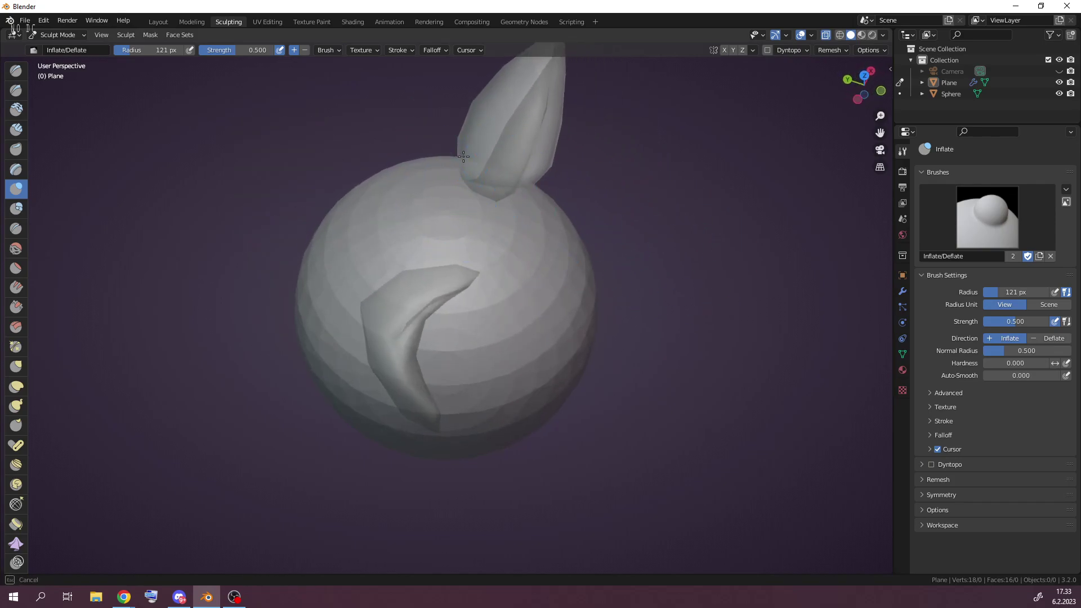
mouse_move(458, 145)
middle_mouse_down()
mouse_move(647, 297)
mouse_move(470, 236)
mouse_move(569, 217)
mouse_move(558, 239)
mouse_move(605, 270)
mouse_move(598, 251)
middle_mouse_up()
scroll(605, 269, "down", 4)
scroll(648, 225, "up", 4)
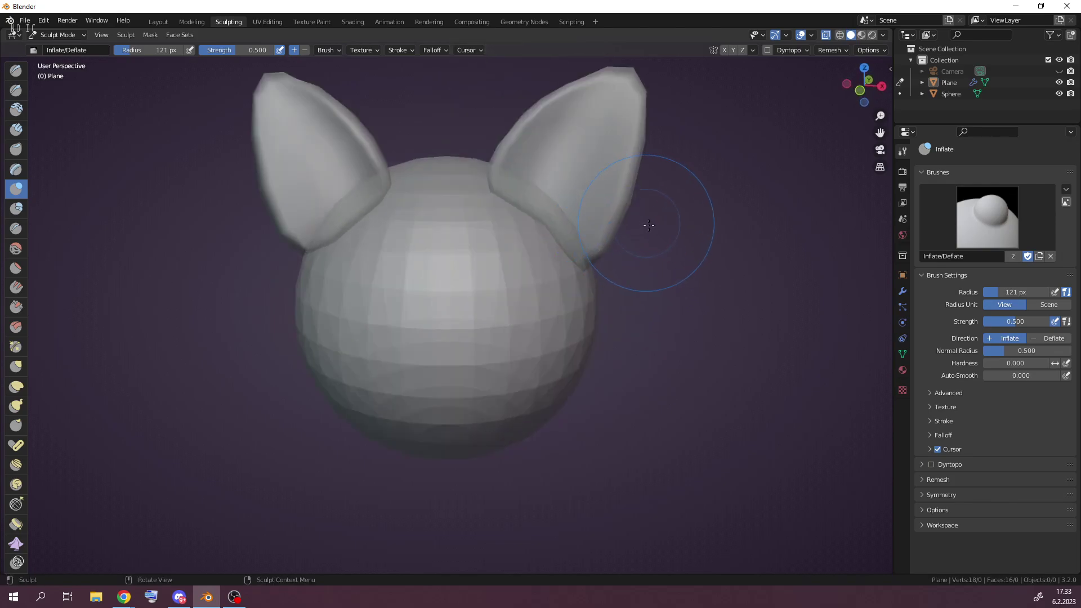
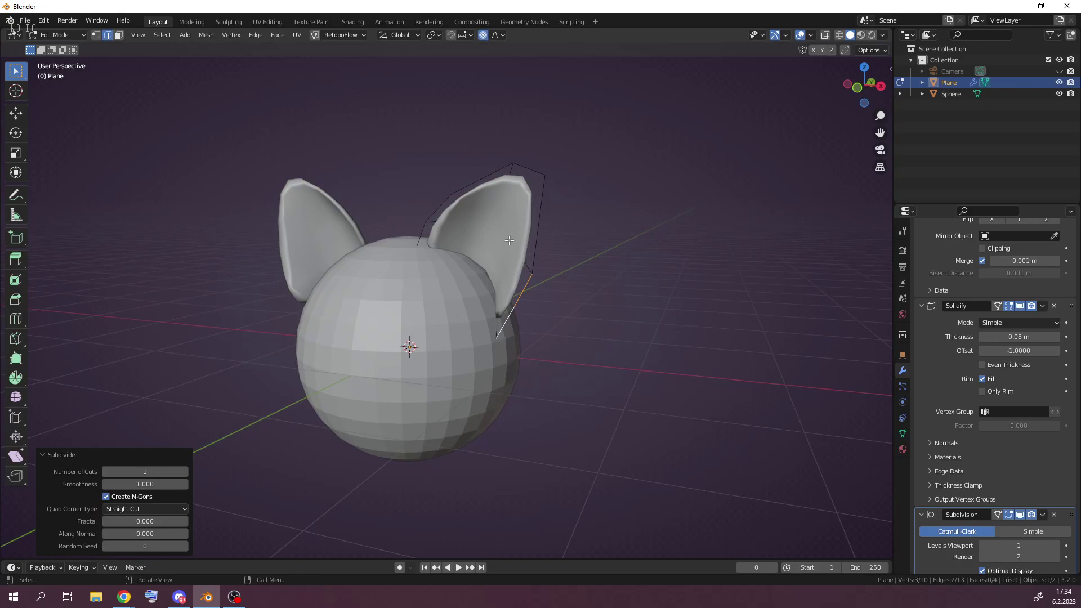
Subdivide the whole ear mesh with one cut and scale it up by about 1.11.
key("a")
right_click(509, 241)
left_click(511, 241)
middle_click_drag(569, 261, 611, 241)
key("s")
left_click(643, 198)
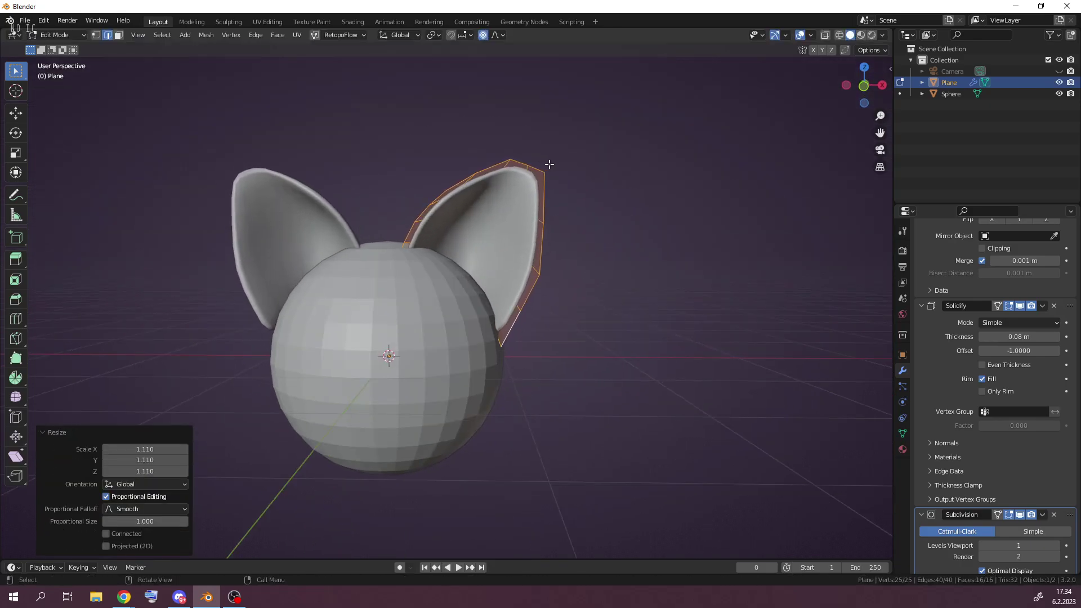
Pull the ear's tip edge up and outward with proportional editing to lengthen the ear.
left_click(536, 159)
key("g")
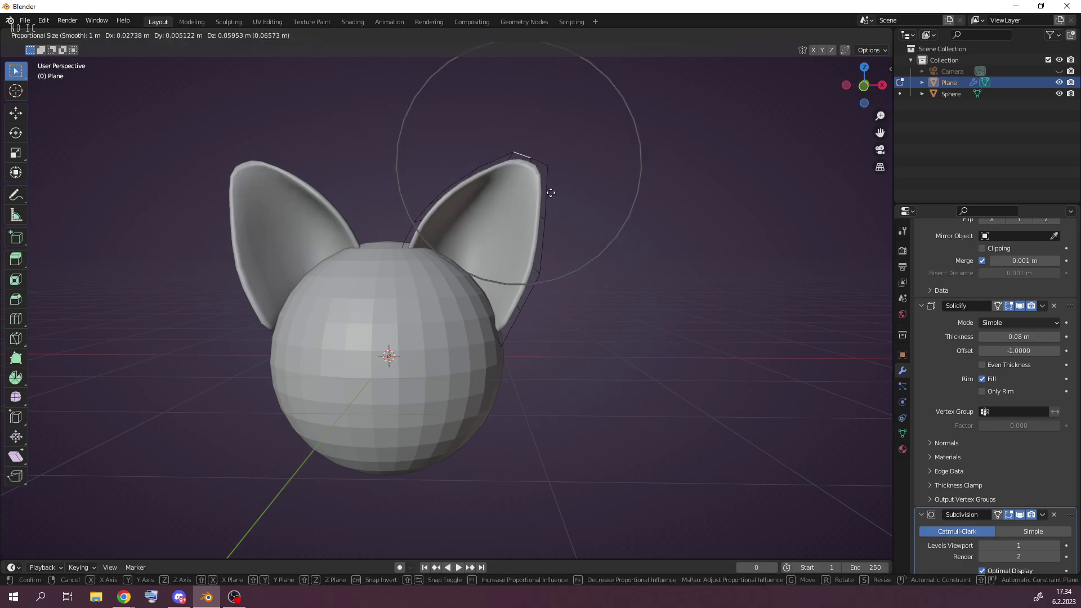
left_click(564, 151)
key("g")
left_click(574, 229)
Move the ear's lowest outer edge down toward the sphere, rotate it, and reposition it with proportional editing.
key("g")
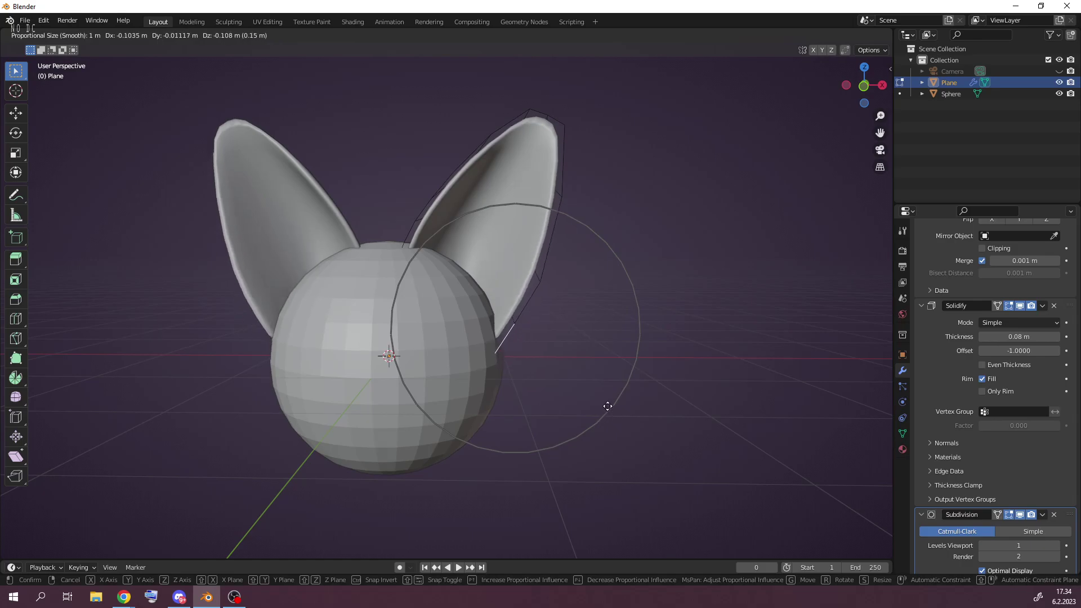
left_click(612, 405)
key("r")
left_click(639, 391)
key("g")
left_click(649, 383)
Move the edge at the ear tip about -0.11 m in Y and 0.13 m in Z with proportional editing.
middle_click_drag(648, 382, 491, 119)
left_click(492, 118)
scroll(500, 116, "down", 2)
key("g")
left_click(492, 145)
middle_click_drag(608, 228, 719, 226)
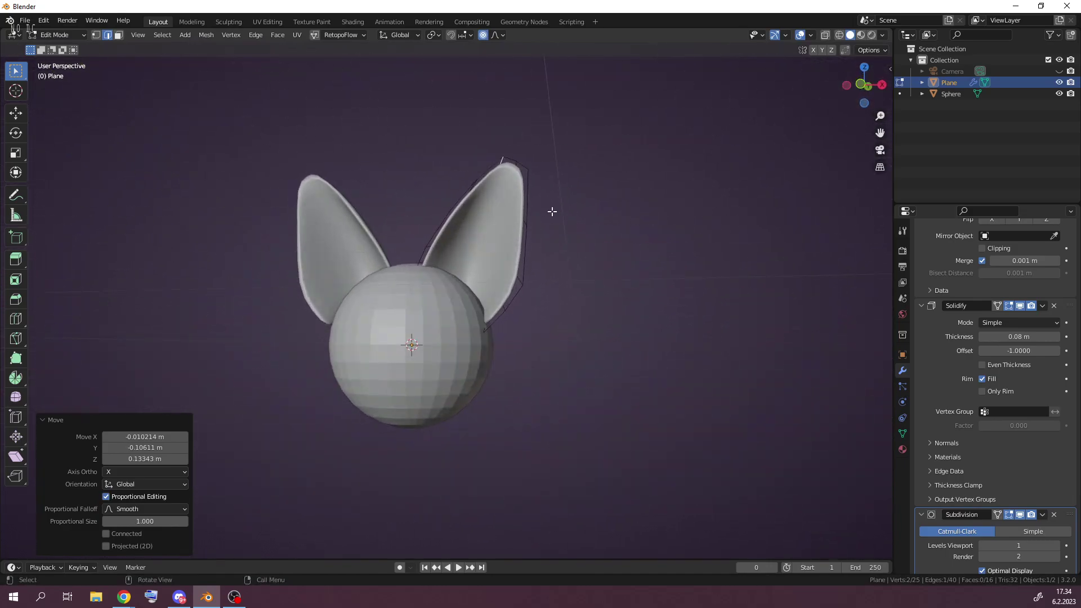
Rotate the ear's upper outer edge and move it about -0.08 m in X and 0.11 m in Z.
left_click(544, 205)
key("r")
left_click(552, 201)
key("g")
left_click(546, 188)
middle_click_drag(545, 188, 486, 255)
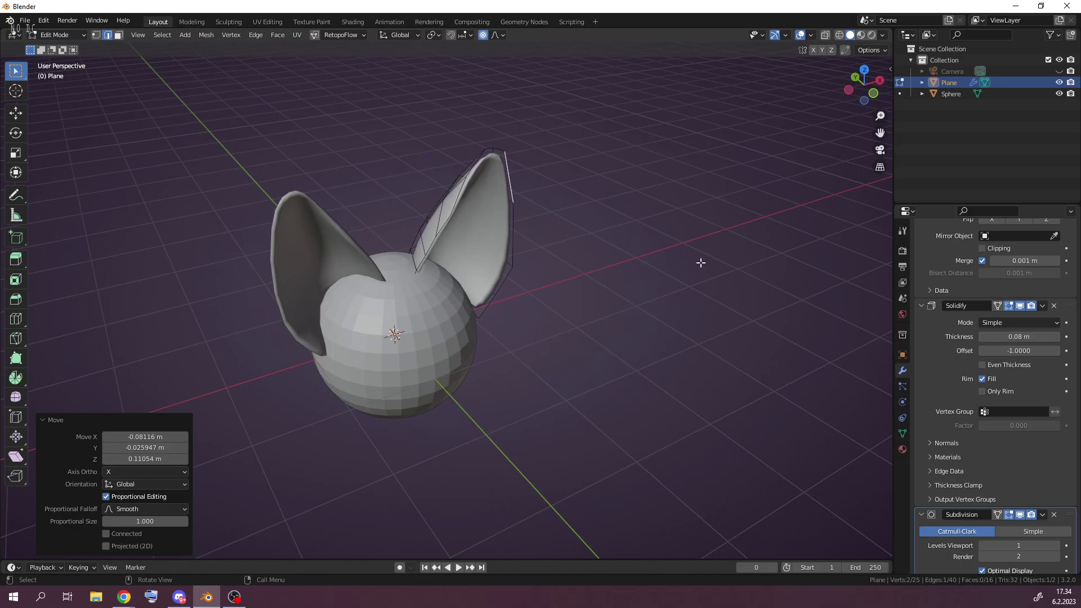
Leave Edit Mode, check the reshaped ears from several sides, and apply their Solidify modifier.
key("Tab")
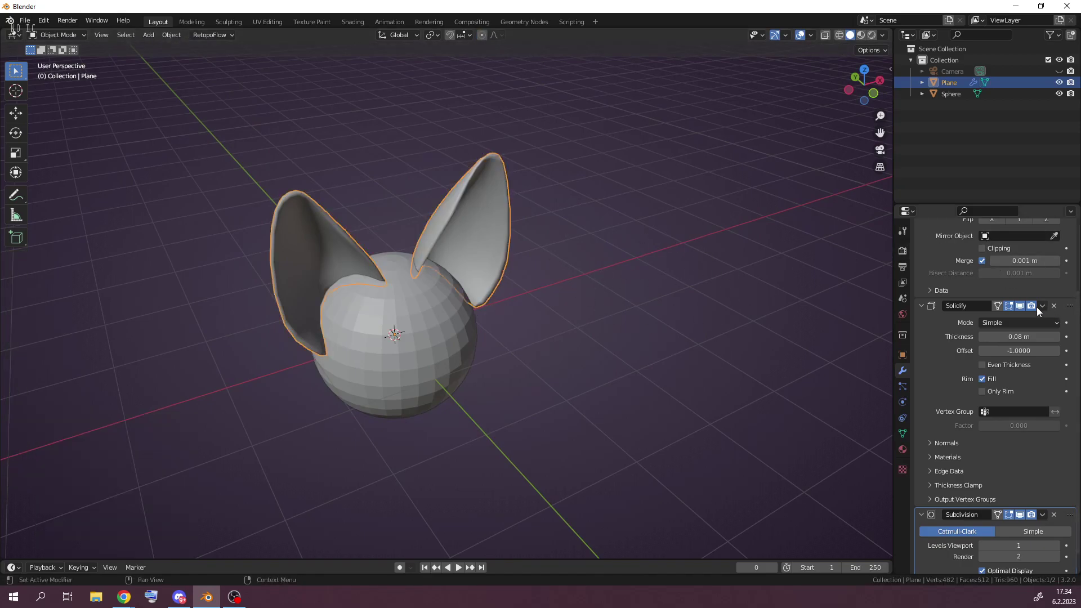
scroll(959, 428, "down", 1)
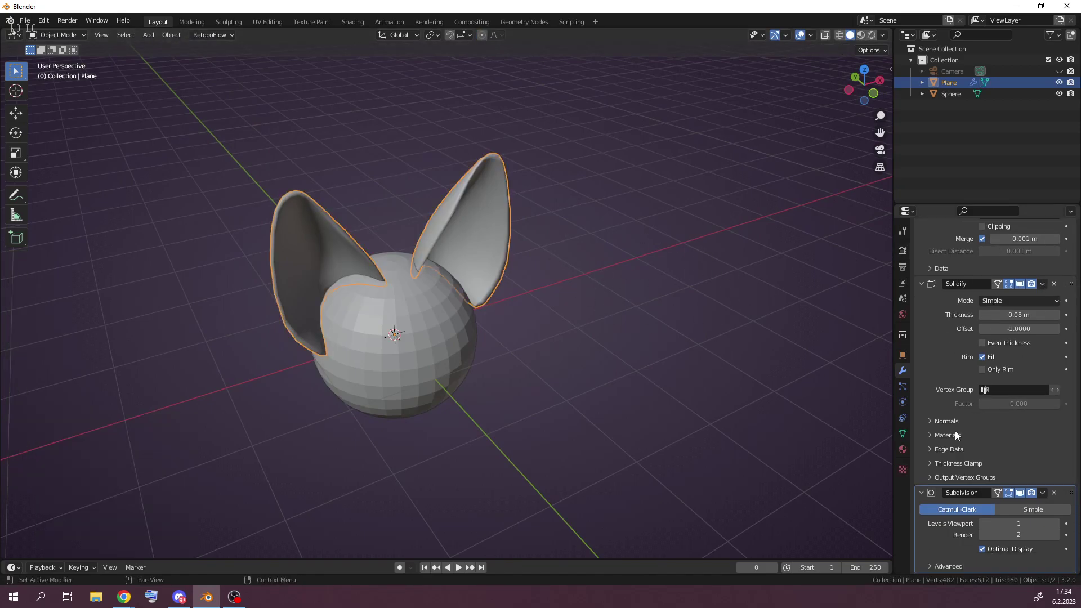
scroll(532, 326, "up", 3)
middle_click_drag(531, 326, 492, 242)
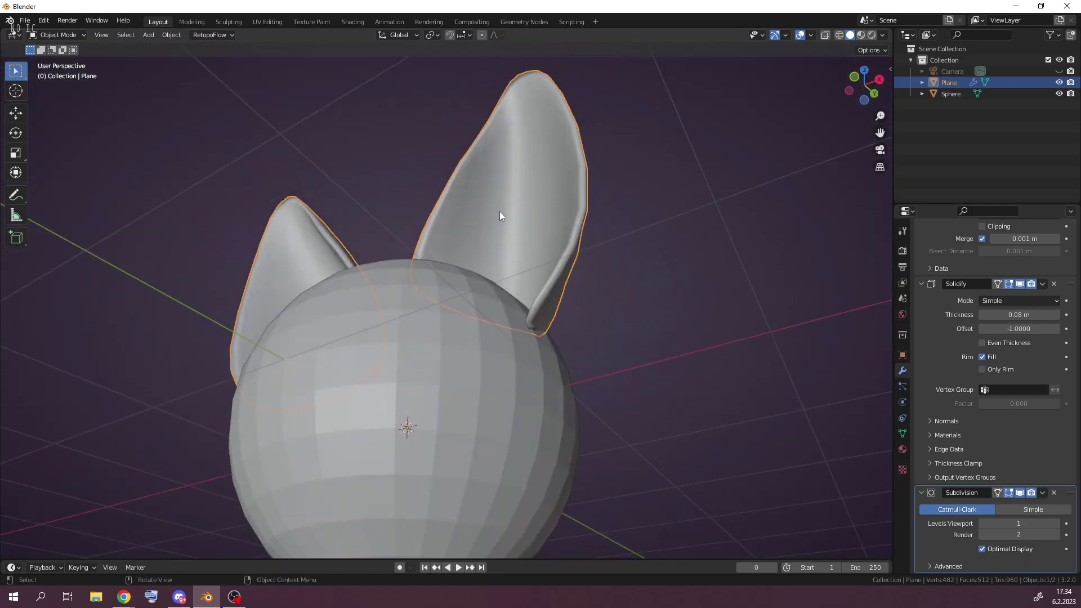
middle_click_drag(580, 239, 614, 254)
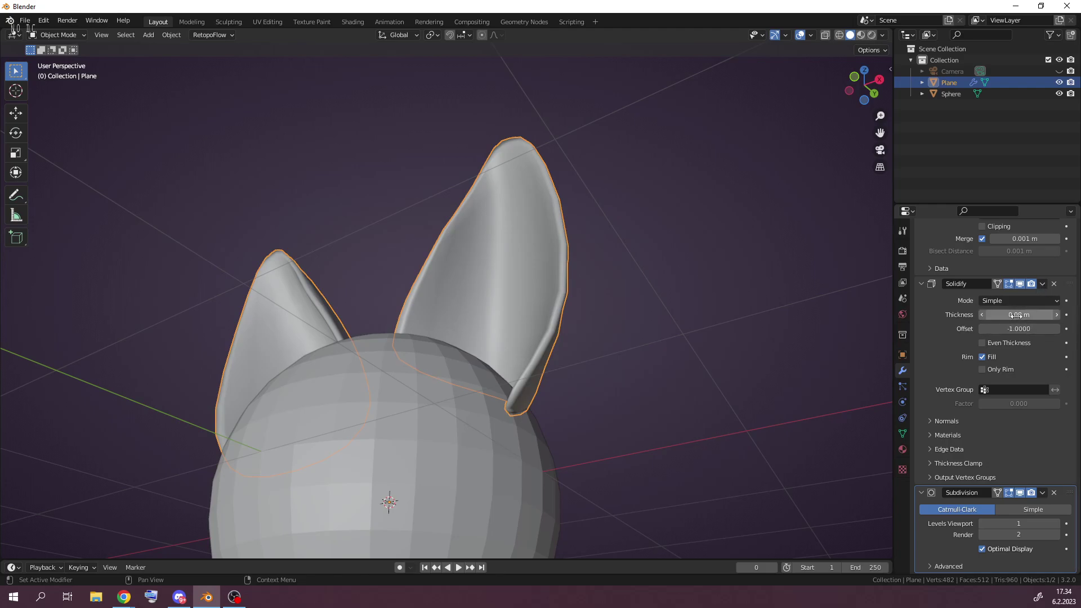
left_click(1043, 283)
left_click(1038, 297)
middle_click_drag(864, 335, 610, 380)
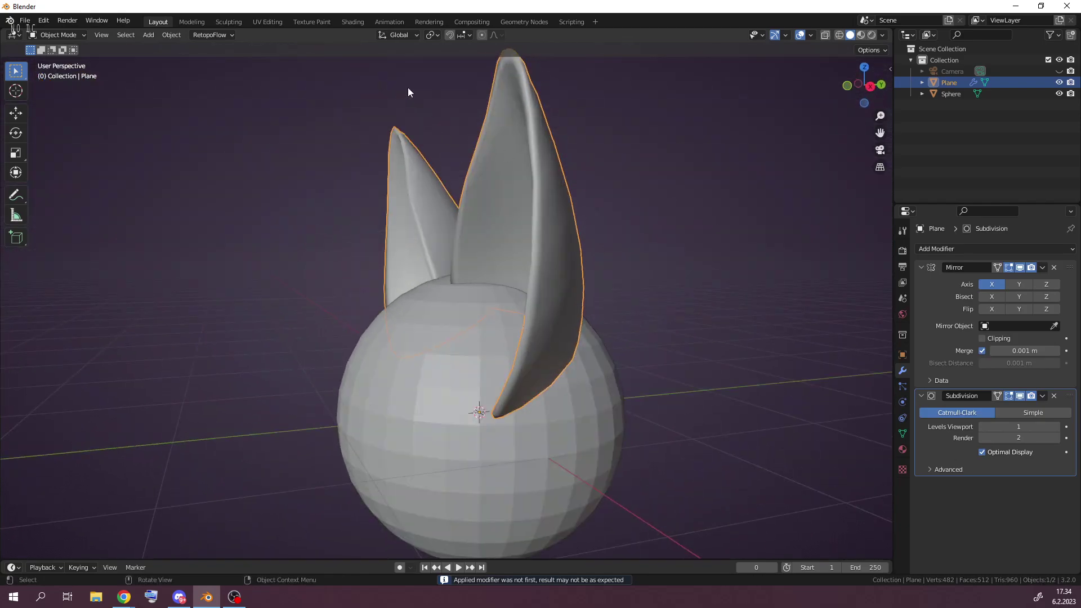
Switch to the Sculpting workspace, set the Inflate brush radius to about 72 px, and inflate the ear's inner rim.
left_click(228, 22)
scroll(422, 109, "down", 4)
mouse_move(536, 244)
middle_mouse_down()
mouse_move(604, 264)
mouse_move(533, 251)
mouse_move(501, 280)
middle_mouse_up()
scroll(574, 256, "up", 5)
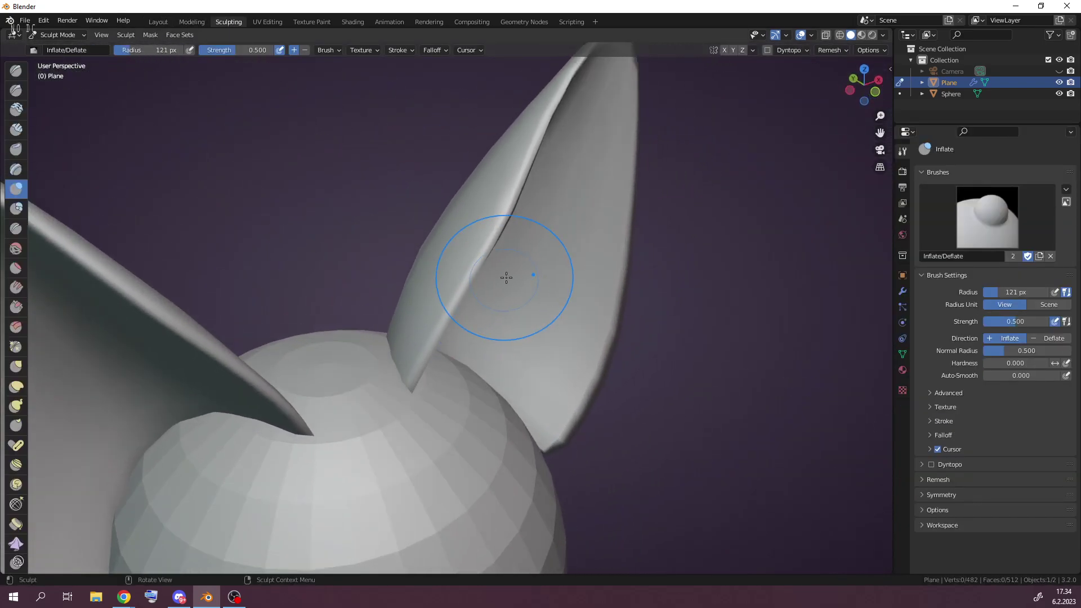
key("f")
left_click(501, 225)
mouse_move(502, 222)
left_mouse_down()
mouse_move(519, 184)
mouse_move(436, 323)
left_mouse_up()
mouse_move(436, 323)
middle_mouse_down()
mouse_move(349, 201)
mouse_move(367, 236)
mouse_move(459, 308)
mouse_move(501, 306)
mouse_move(475, 309)
mouse_move(540, 338)
mouse_move(472, 384)
middle_mouse_up()
middle_click_drag(509, 333, 476, 372)
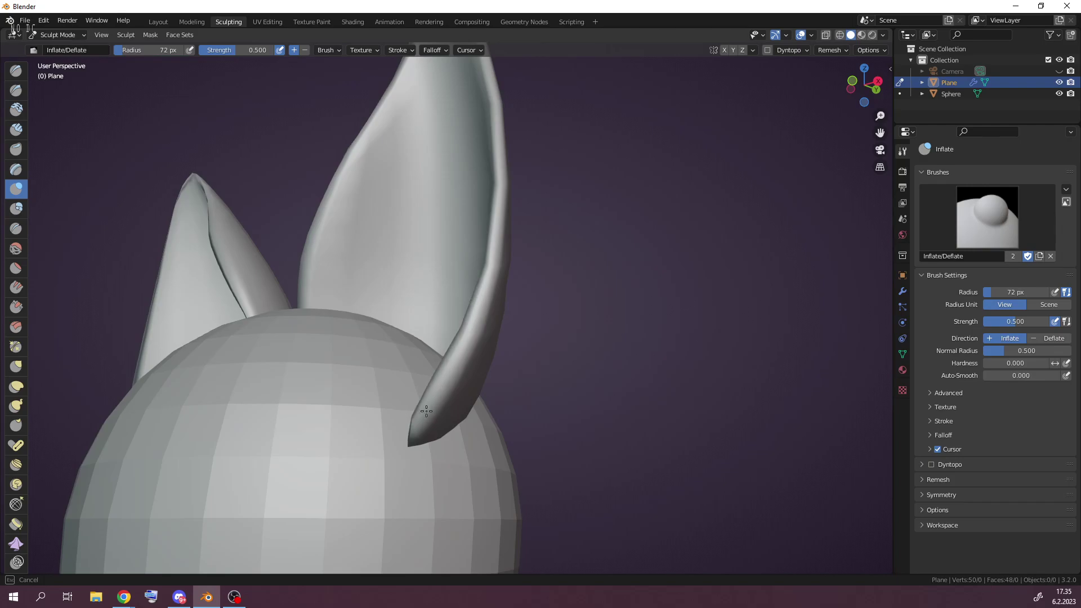
Raise the Inflate brush strength to 0.796 and thicken the ear's outer rim with further strokes.
left_click_drag(237, 50, 258, 50)
left_click_drag(487, 282, 460, 366)
scroll(494, 357, "down", 4)
middle_click_drag(494, 357, 514, 320)
left_click_drag(495, 241, 497, 293)
mouse_move(527, 385)
middle_mouse_down()
mouse_move(603, 439)
mouse_move(559, 382)
mouse_move(576, 411)
mouse_move(501, 373)
middle_mouse_up()
middle_click_drag(369, 288, 398, 325)
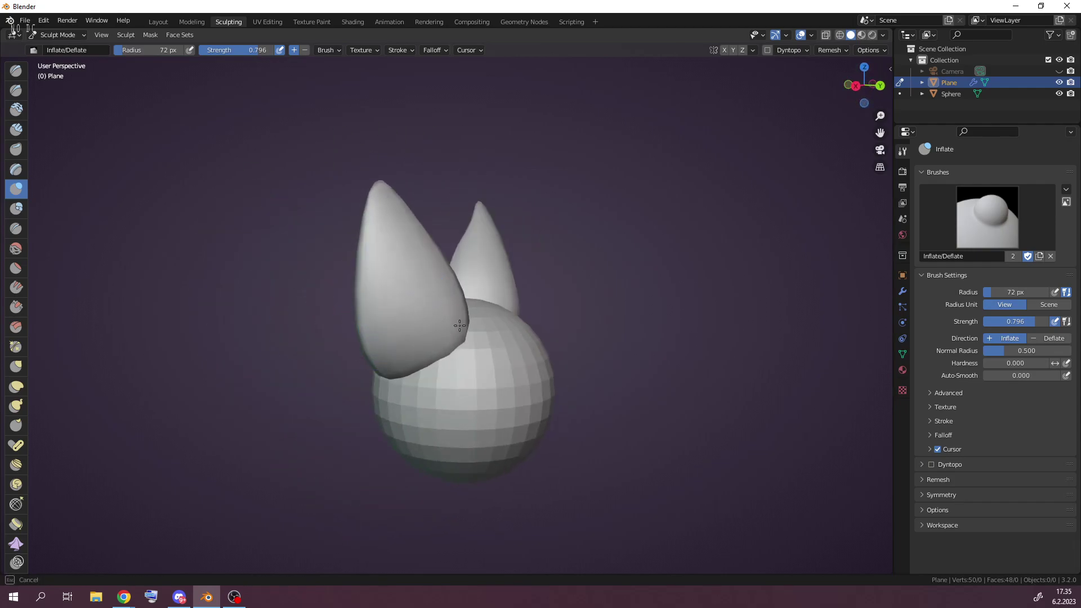
mouse_move(499, 370)
middle_mouse_down()
mouse_move(663, 374)
mouse_move(516, 471)
mouse_move(502, 386)
middle_mouse_up()
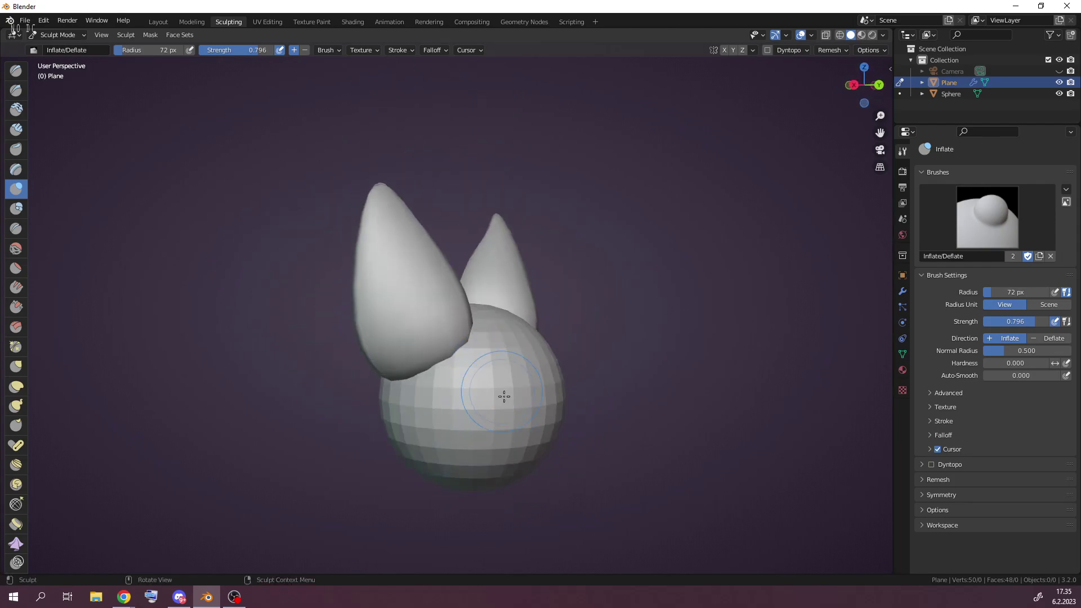
Apply the ears' Subdivision modifier in Object Mode and inspect the ear mesh in Edit Mode.
key("Tab")
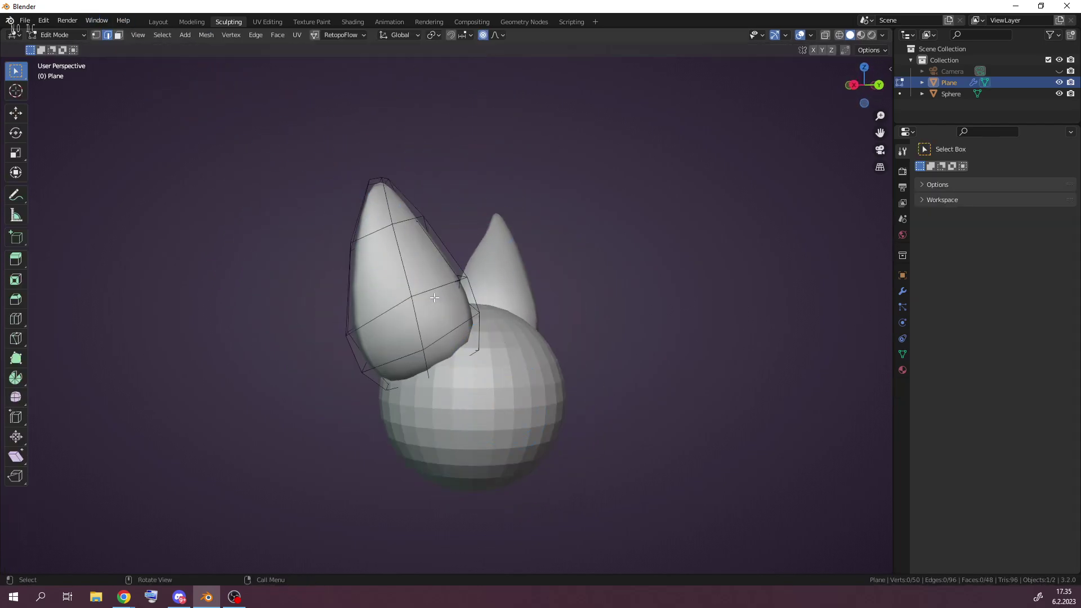
left_click(903, 291)
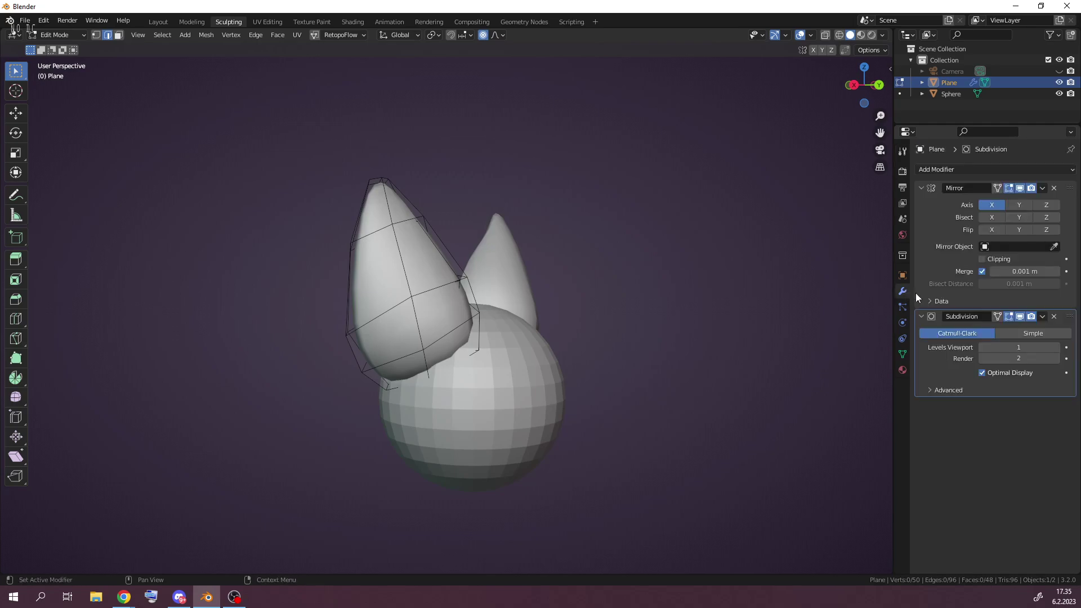
left_click(1042, 316)
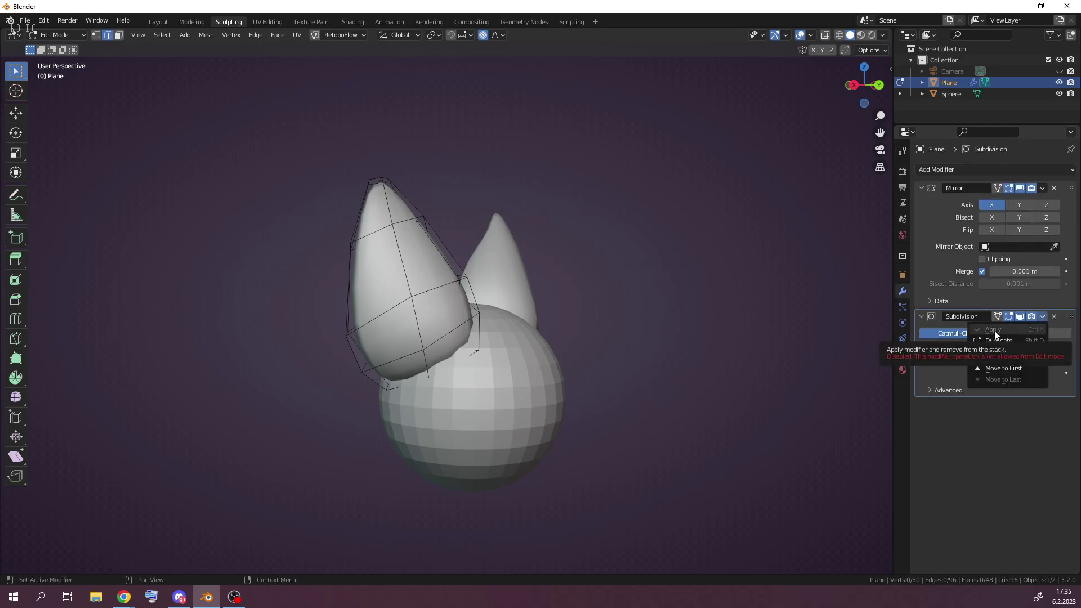
left_click(56, 34)
left_click(57, 46)
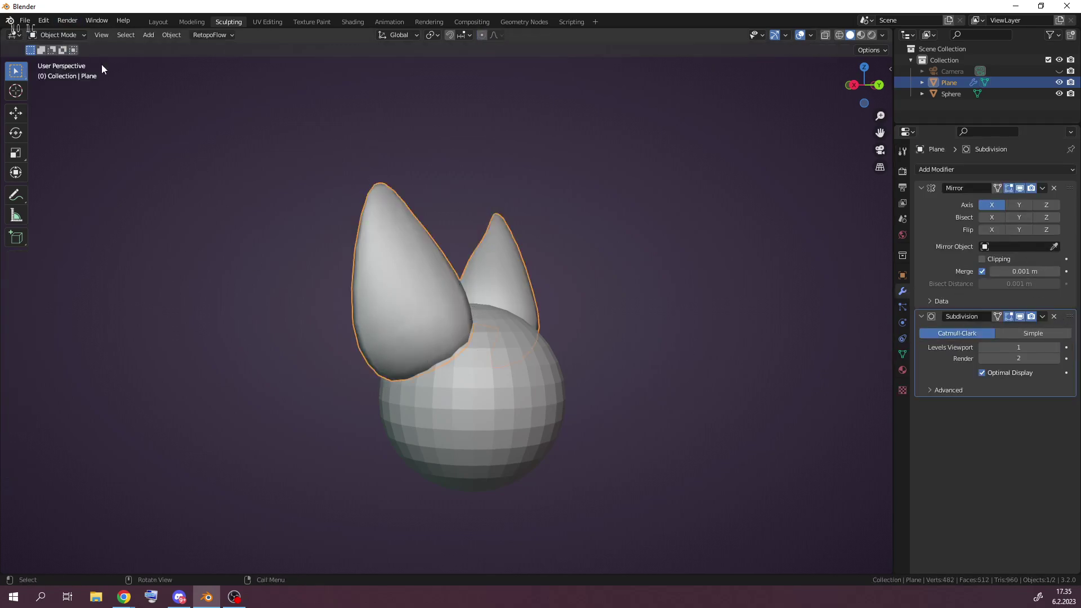
left_click(1042, 316)
left_click(1028, 331)
middle_click_drag(859, 389, 532, 343)
key("Tab")
scroll(586, 437, "up", 3)
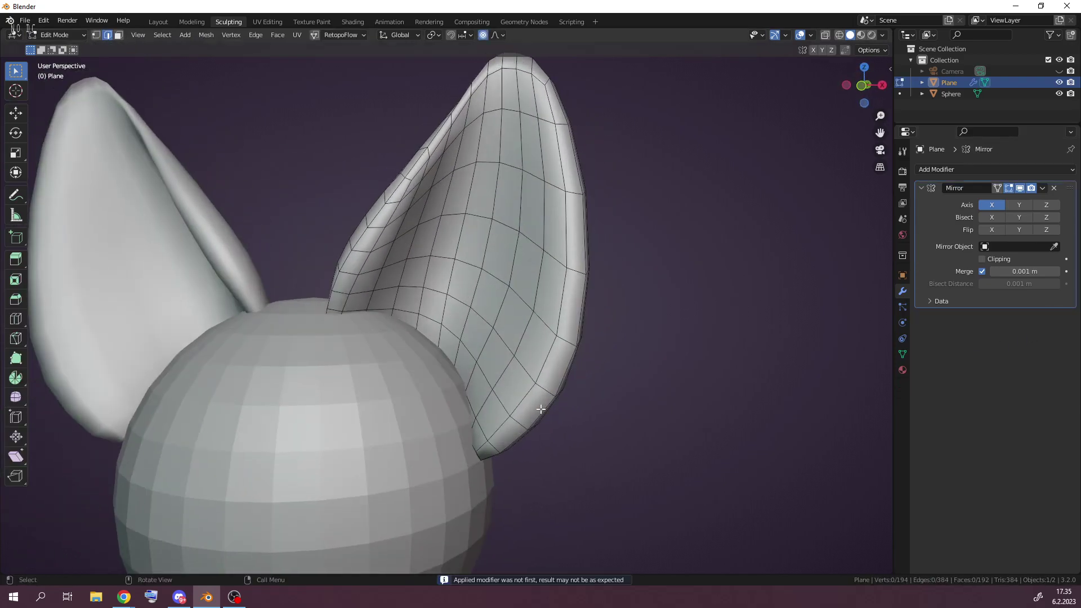
scroll(521, 414, "down", 8)
middle_click_drag(516, 395, 530, 354)
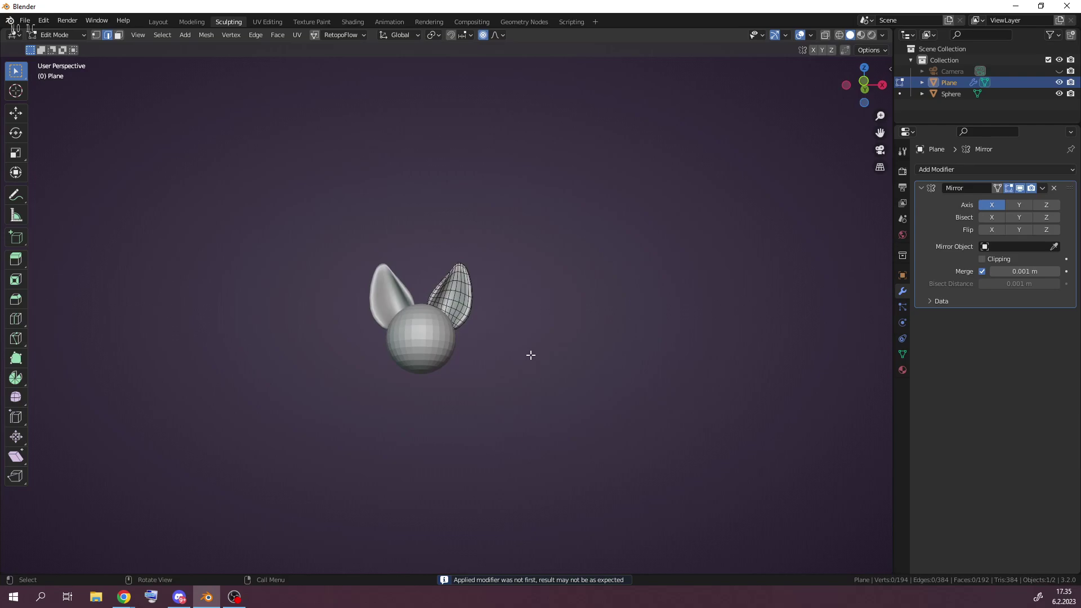
Return to Object Mode and shade the sphere smooth.
key("Tab")
left_click(439, 330)
scroll(505, 406, "up", 3)
middle_click_drag(505, 406, 467, 462)
right_click(397, 364)
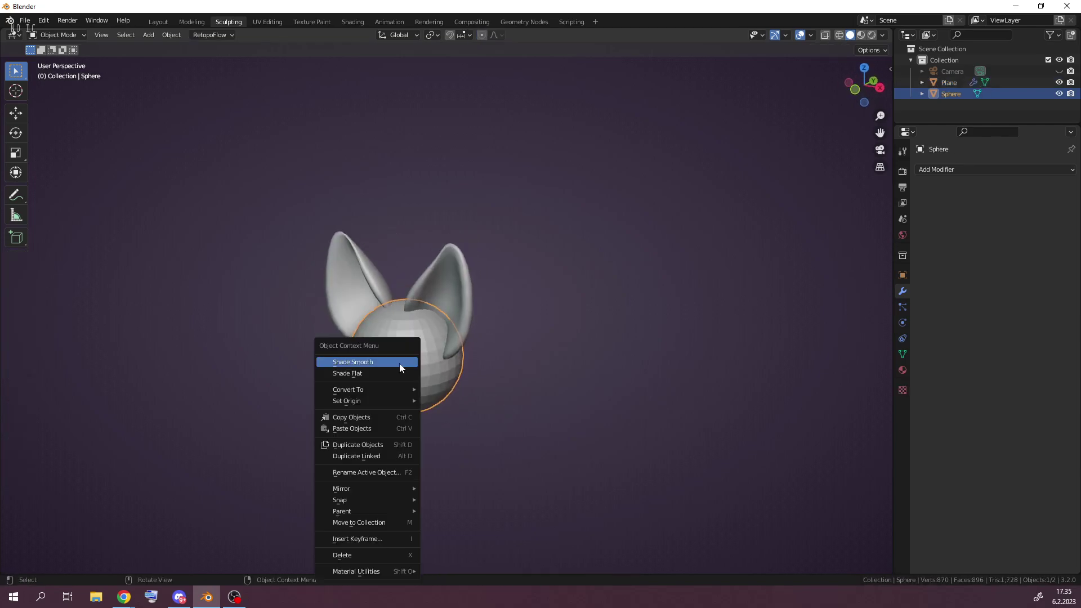
left_click(399, 363)
scroll(463, 403, "up", 3)
middle_click_drag(462, 403, 500, 411)
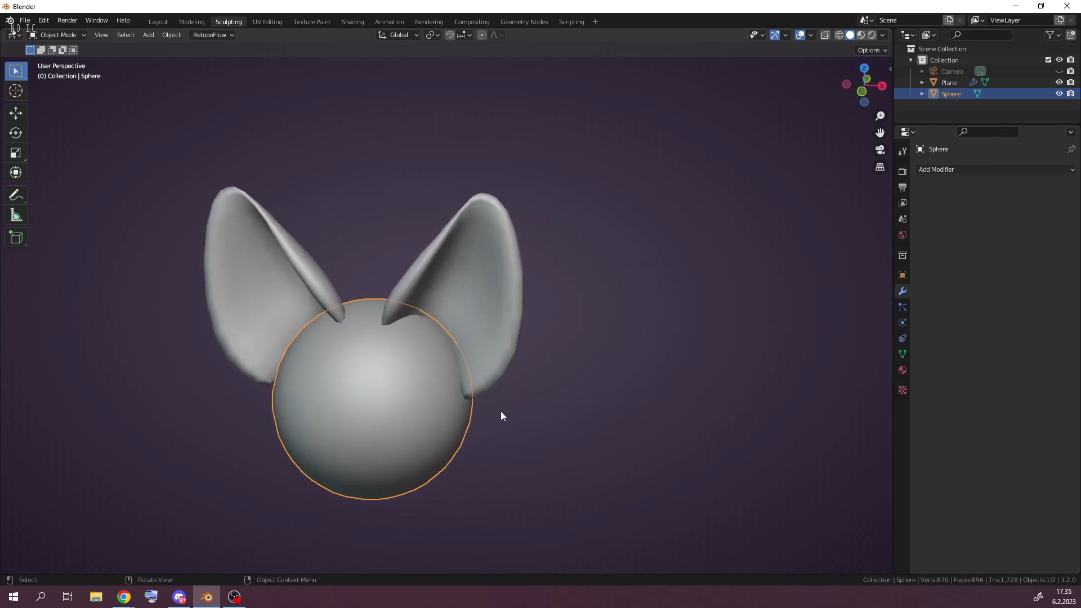
Select the ears plane together with the sphere, keep the sphere active, and combine them with a Bool Tool union.
left_click(485, 330, "shift")
key("Tab")
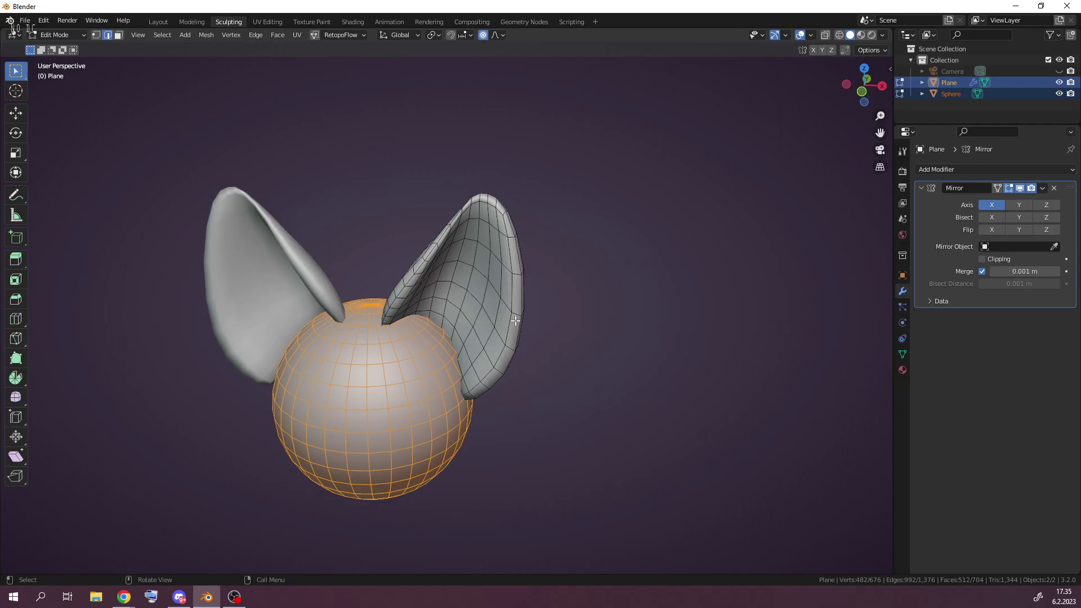
key("Tab")
left_click(397, 407, "shift")
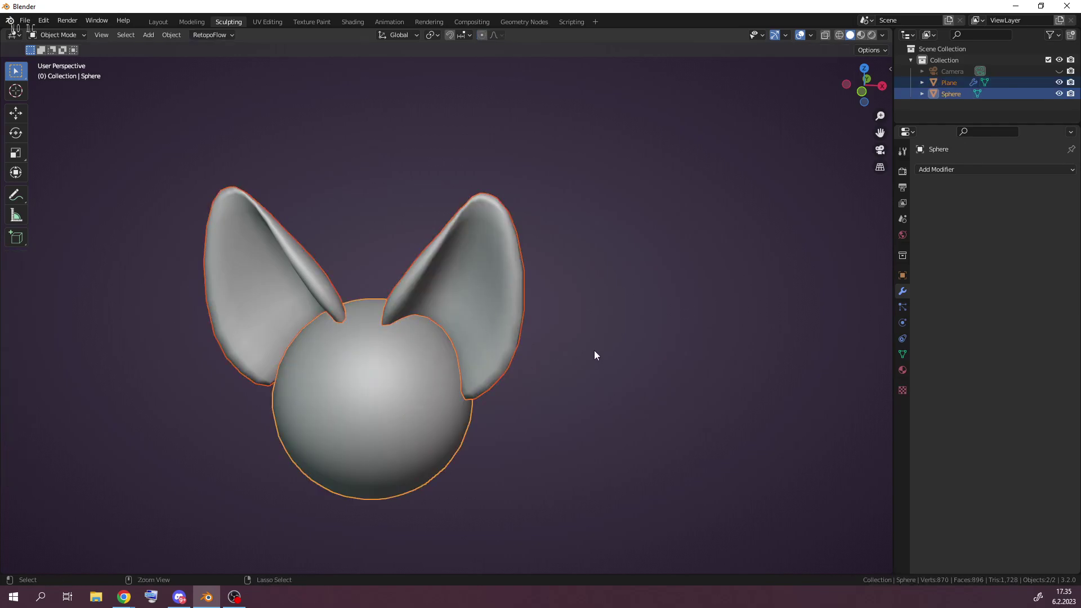
key("ctrl+KP_Add")
scroll(461, 397, "up", 3)
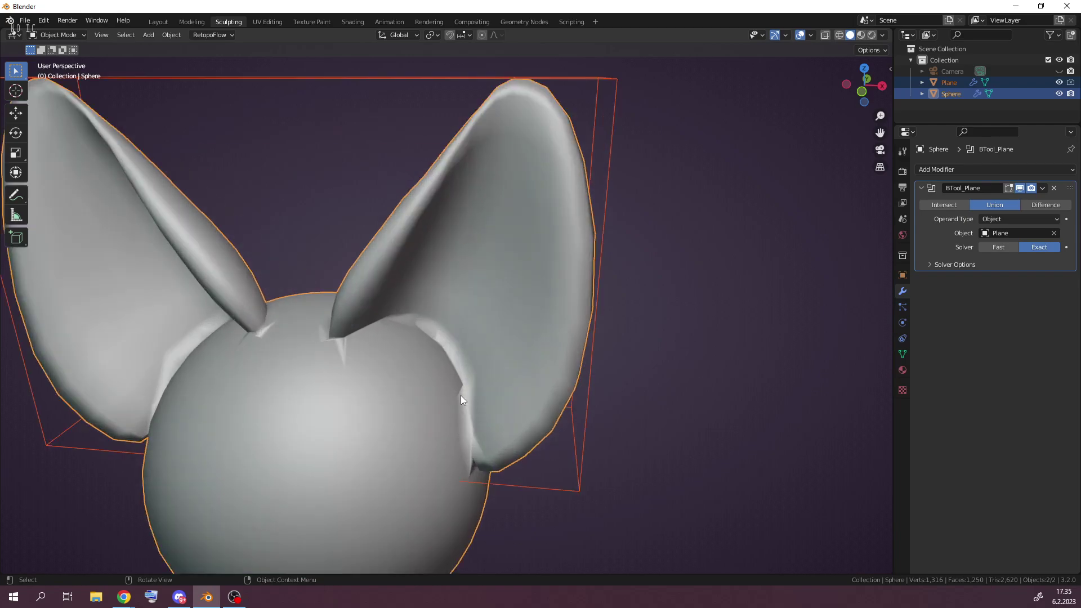
Inspect the seams between the ears and the sphere, checking the unioned sphere in both Object and Edit Mode.
scroll(460, 395, "down", 4)
mouse_move(461, 396)
middle_mouse_down()
mouse_move(517, 454)
mouse_move(546, 458)
mouse_move(568, 379)
mouse_move(500, 387)
mouse_move(425, 429)
mouse_move(476, 418)
mouse_move(465, 407)
middle_mouse_up()
key("Tab")
key("Tab")
scroll(465, 407, "up", 5)
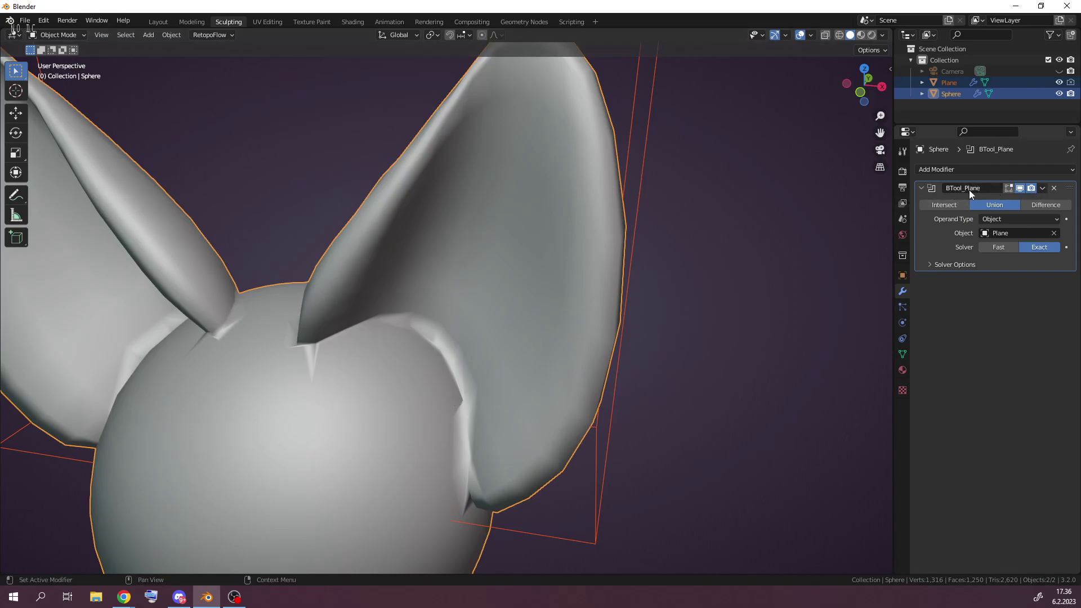
left_click(1040, 188)
scroll(654, 315, "down", 4)
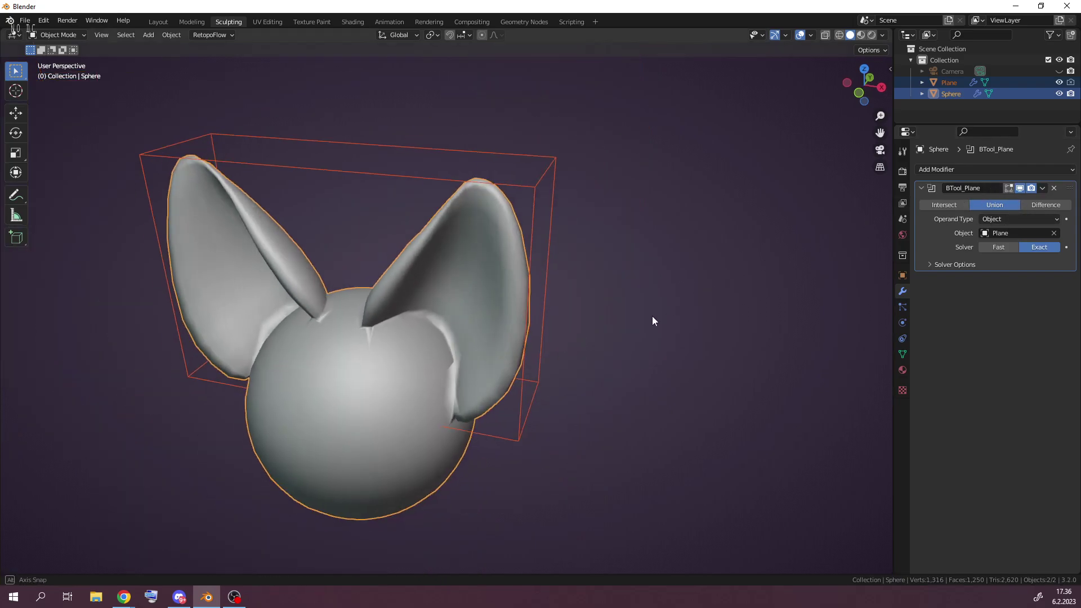
key("Tab")
key("Tab")
scroll(434, 400, "up", 2)
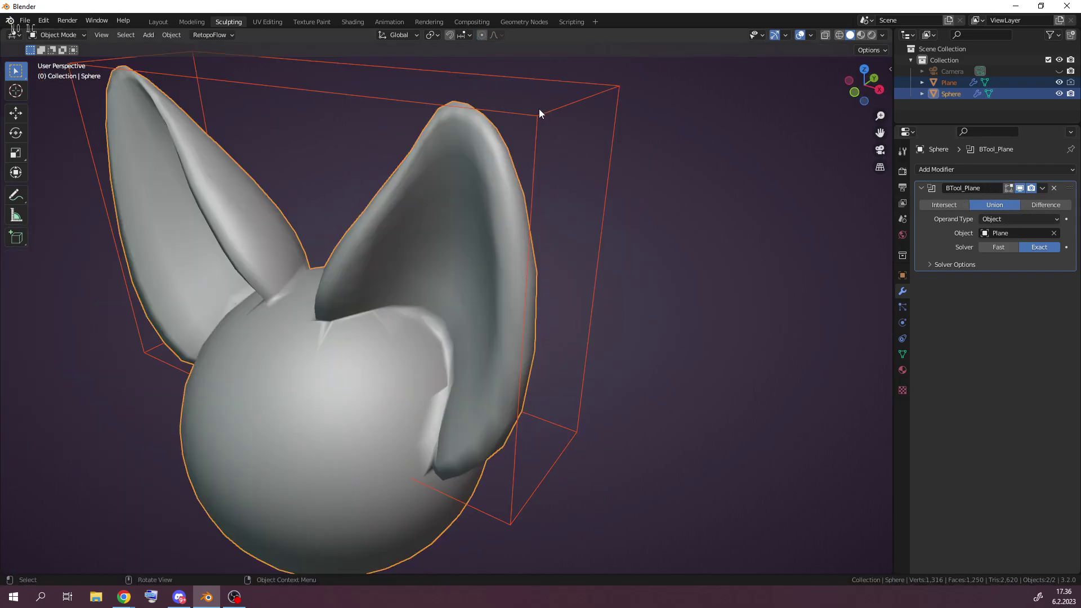
Toggle the viewport visibility of the sphere and the plane to compare the union result with its source objects.
left_click(492, 227)
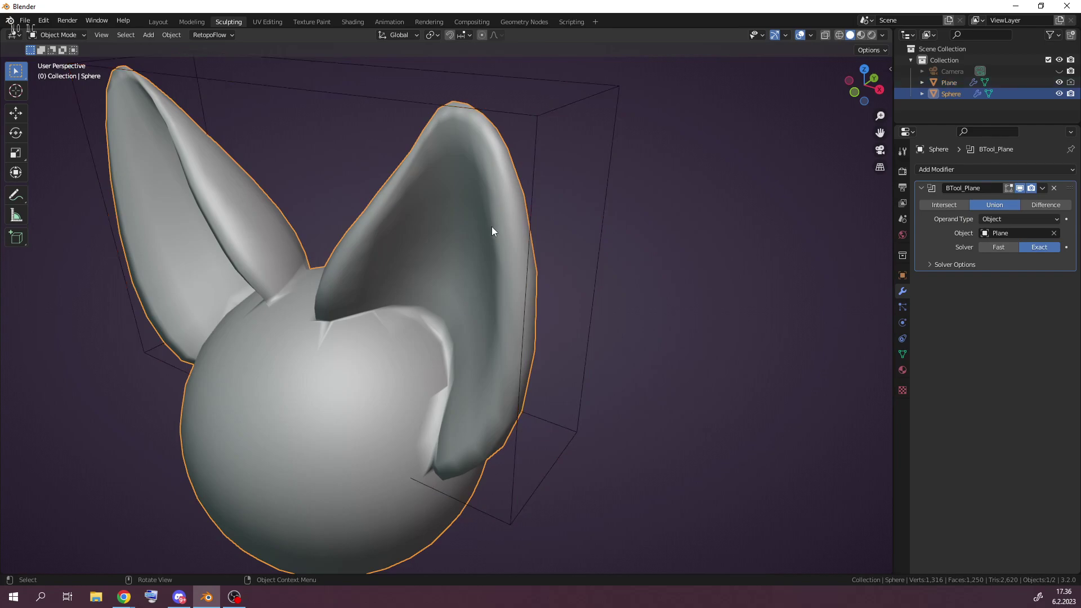
left_click(1058, 94)
left_click(1058, 94)
left_click(1058, 82)
left_click(1059, 82)
left_click(1058, 82)
left_click(1035, 91)
left_click(1058, 94)
left_click(1059, 94)
left_click(489, 269)
key("Tab")
key("Tab")
key("Tab")
key("Tab")
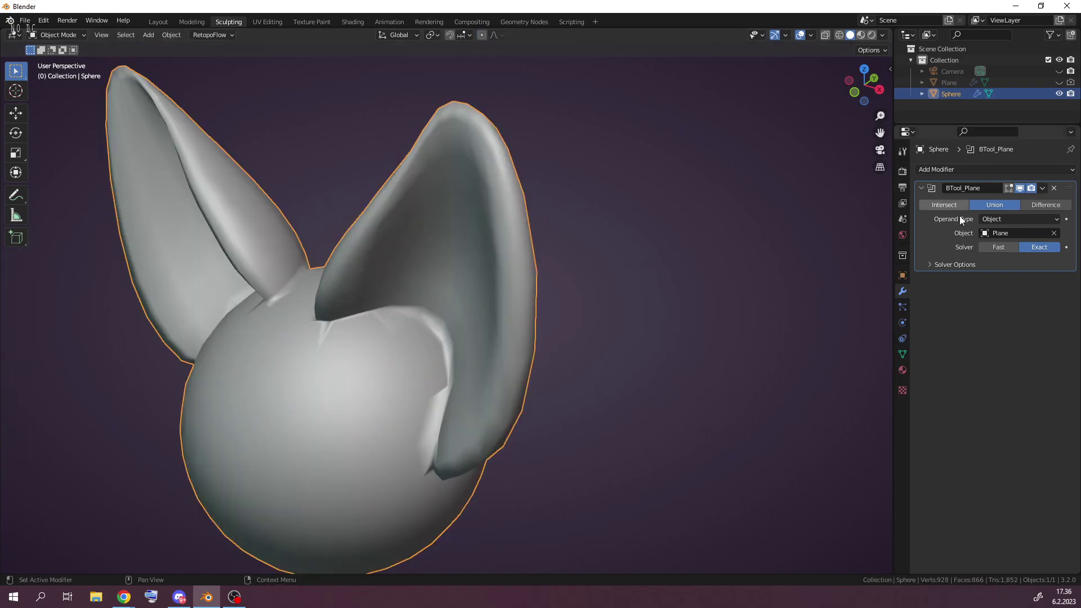
middle_click_drag(503, 367, 559, 349)
left_click(1057, 83)
Try moving the sphere and the ears plane separately to test the live Boolean union.
left_click(952, 84)
left_click(581, 188)
key("g")
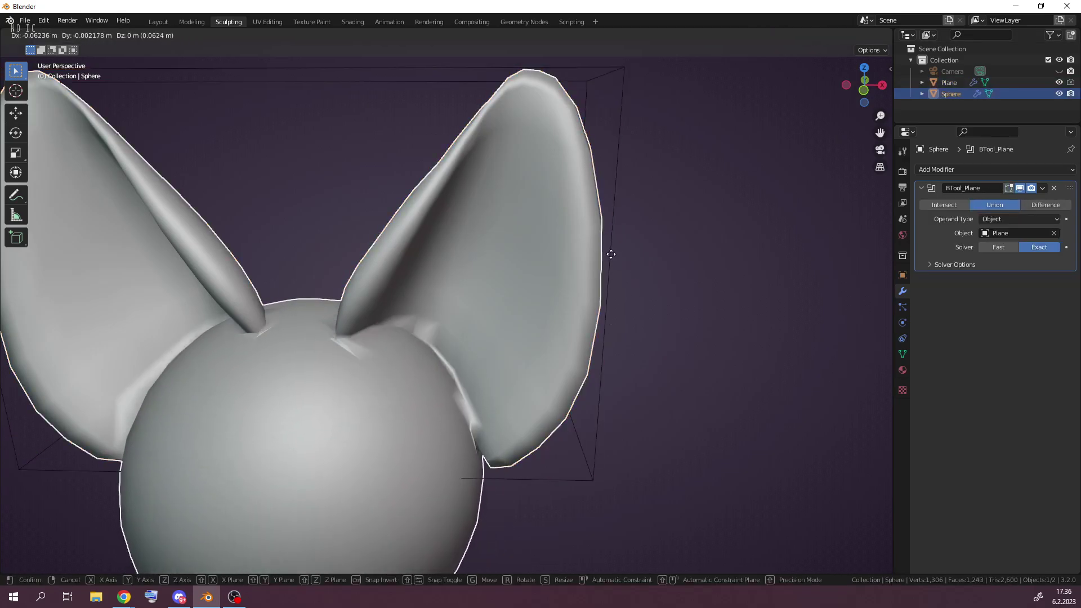
left_click(611, 269)
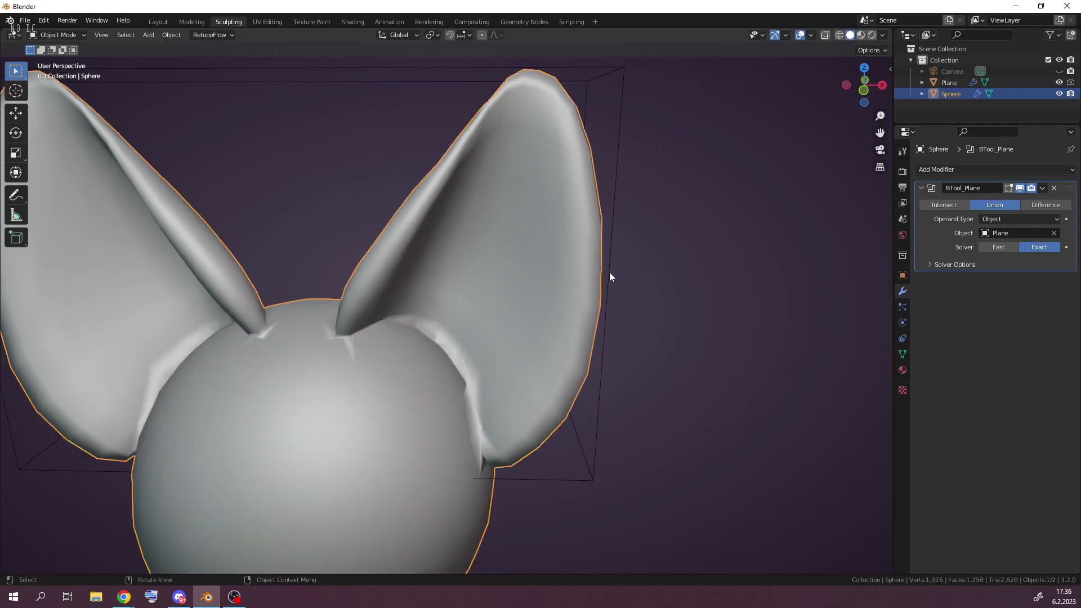
left_click(947, 82)
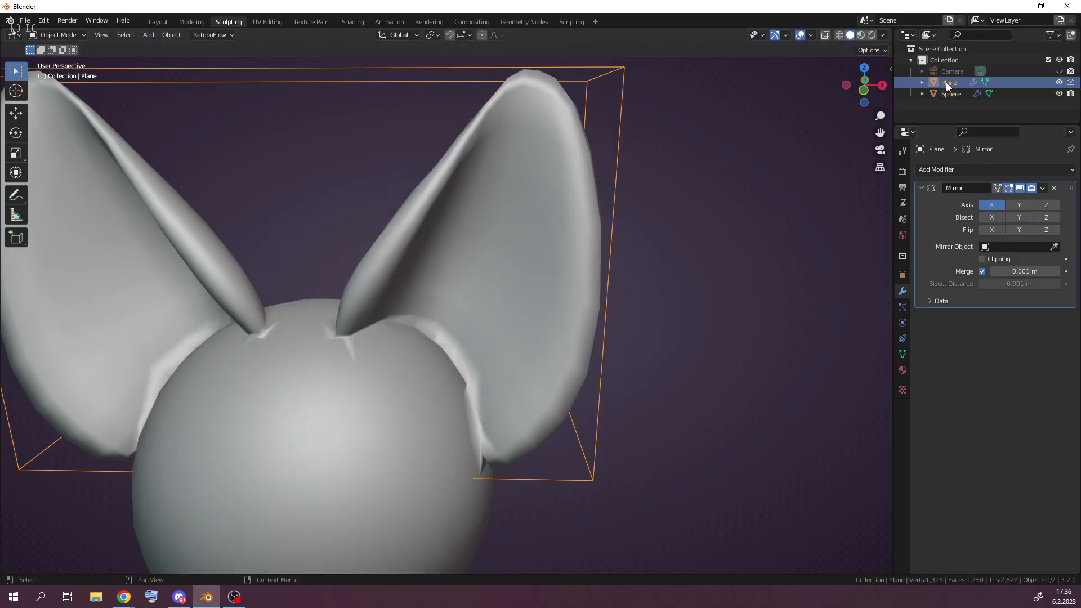
key("g")
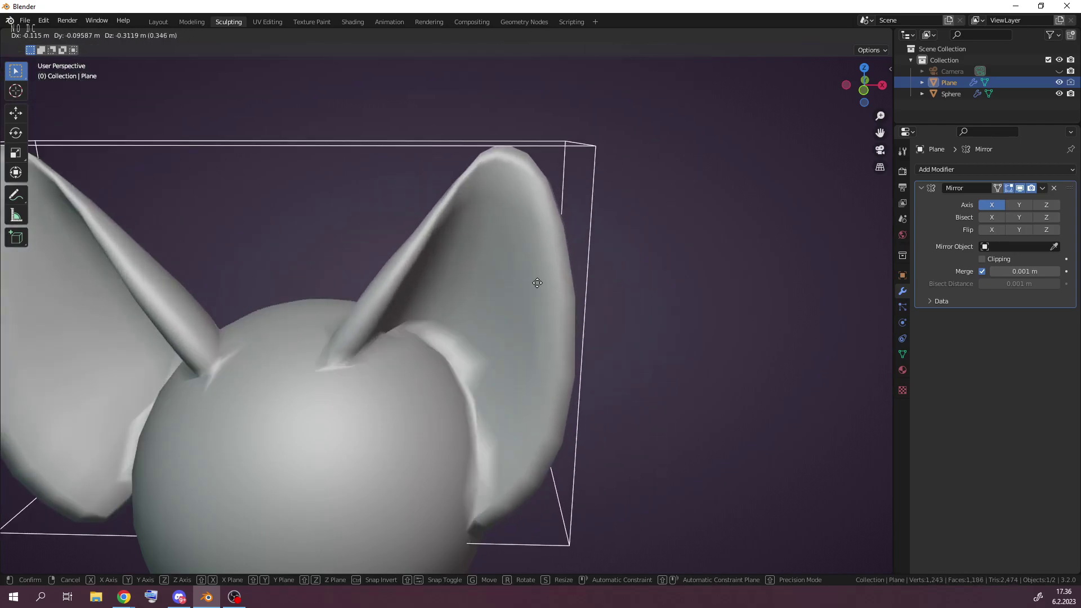
left_click(606, 263)
scroll(619, 265, "down", 4)
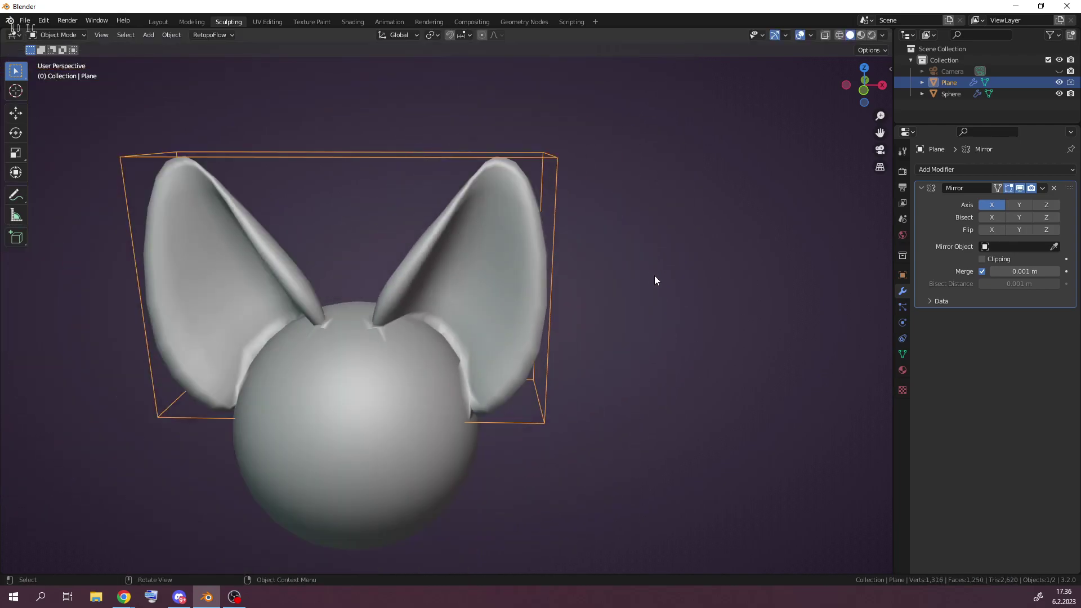
Apply the BTool_Plane union modifier on the sphere.
left_click(1007, 93)
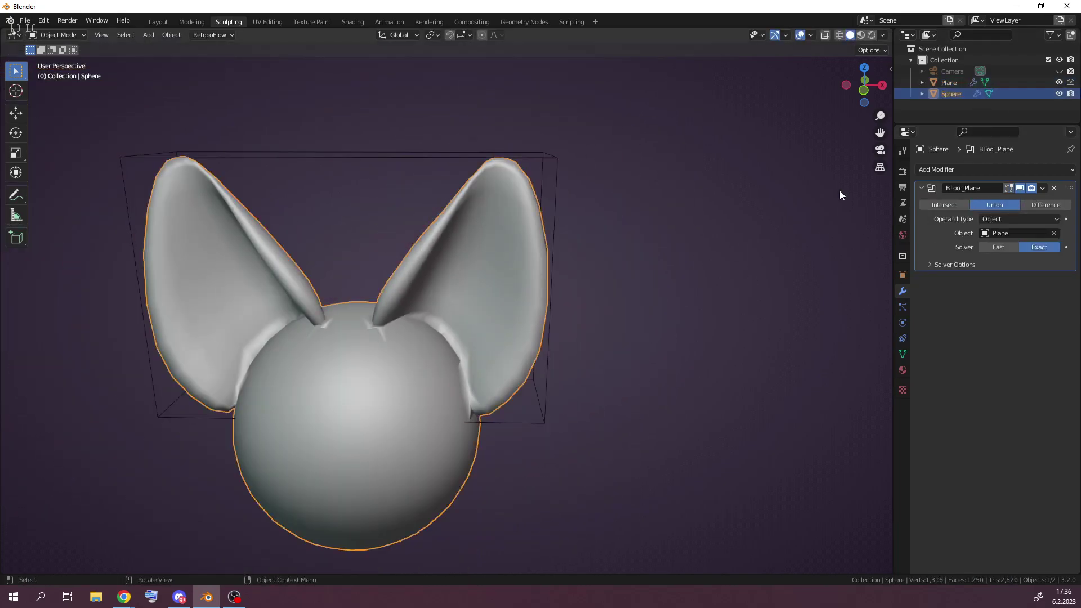
scroll(639, 272, "up", 4)
left_click(1042, 189)
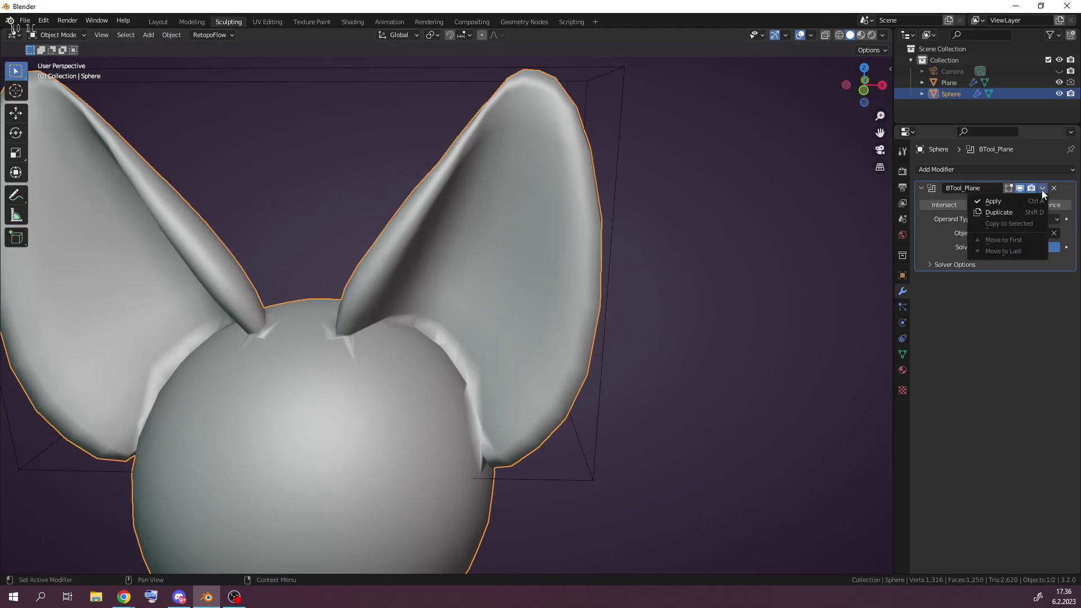
left_click(1025, 202)
Examine the joined mesh's topology around the ear base in Edit Mode, and return to Object Mode.
middle_click_drag(951, 253, 557, 341)
key("Tab")
scroll(511, 334, "up", 5)
scroll(507, 279, "down", 5)
key("Tab")
scroll(675, 332, "down", 8)
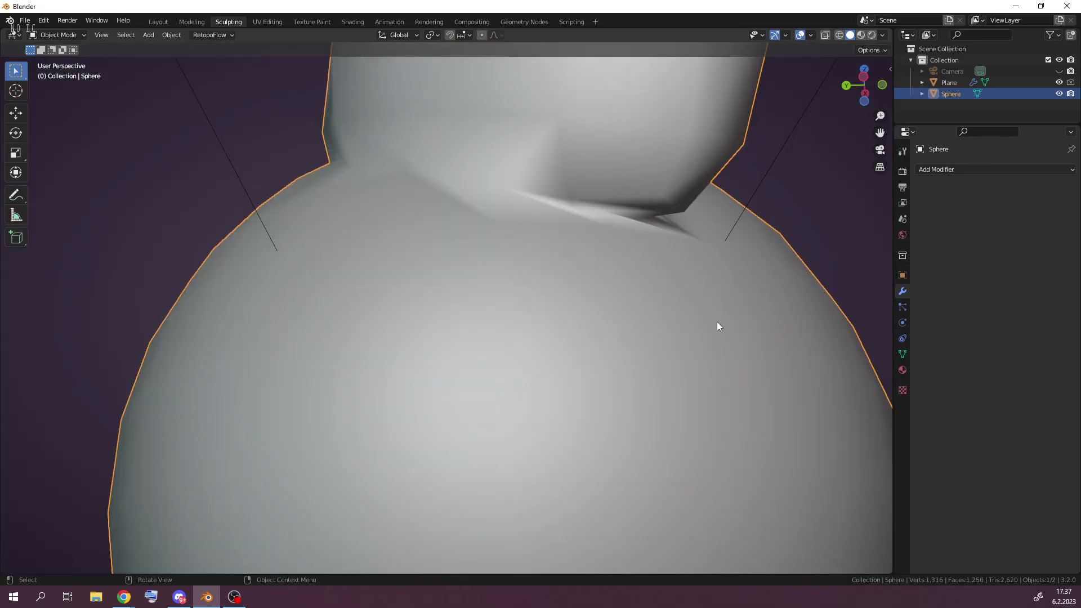
middle_click_drag(717, 321, 581, 314)
Check the joined head with X-ray, wireframe shading and overlays toggled, and return to the solid view.
left_click(825, 35)
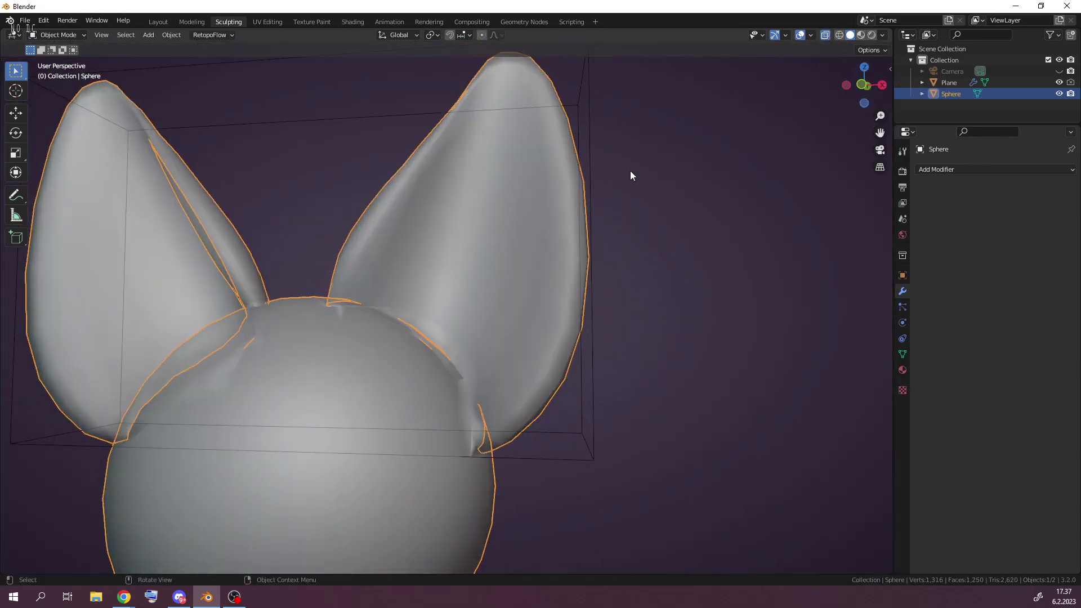
left_click(839, 34)
mouse_move(532, 232)
middle_mouse_down()
mouse_move(545, 190)
mouse_move(517, 269)
mouse_move(527, 259)
middle_mouse_up()
left_click(797, 36)
left_click(825, 35)
left_click(825, 35)
left_click(799, 35)
left_click(850, 36)
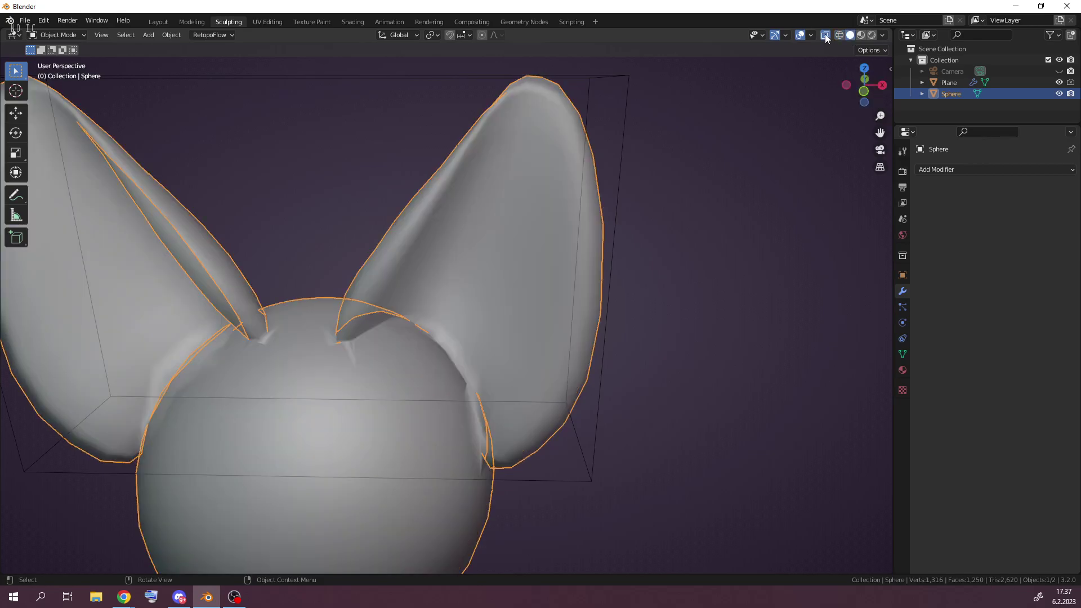
left_click(825, 35)
Enter Edit Mode on the joined head, enable Auto Merge Vertices, and switch to vertex selection at the ear seam.
scroll(751, 163, "up", 3)
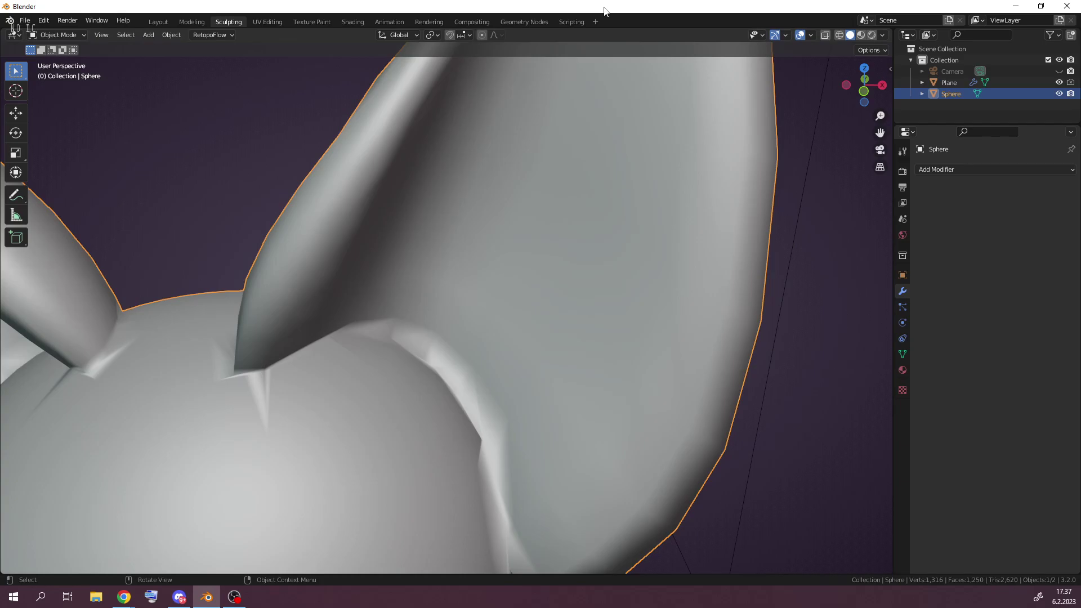
key("Tab")
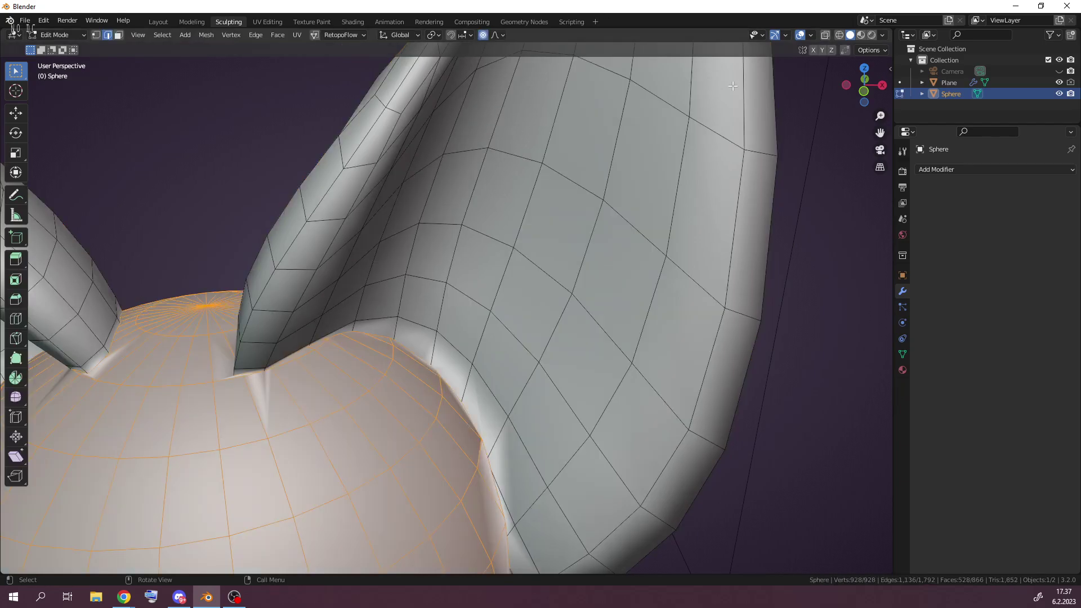
left_click(846, 52)
key("1")
key("a")
scroll(455, 460, "up", 3)
middle_click_drag(369, 433, 450, 382, "shift")
scroll(419, 351, "up", 2)
Select a vertex on the ear seam, set the snap target to Vertex, and turn snapping on.
left_click(403, 286)
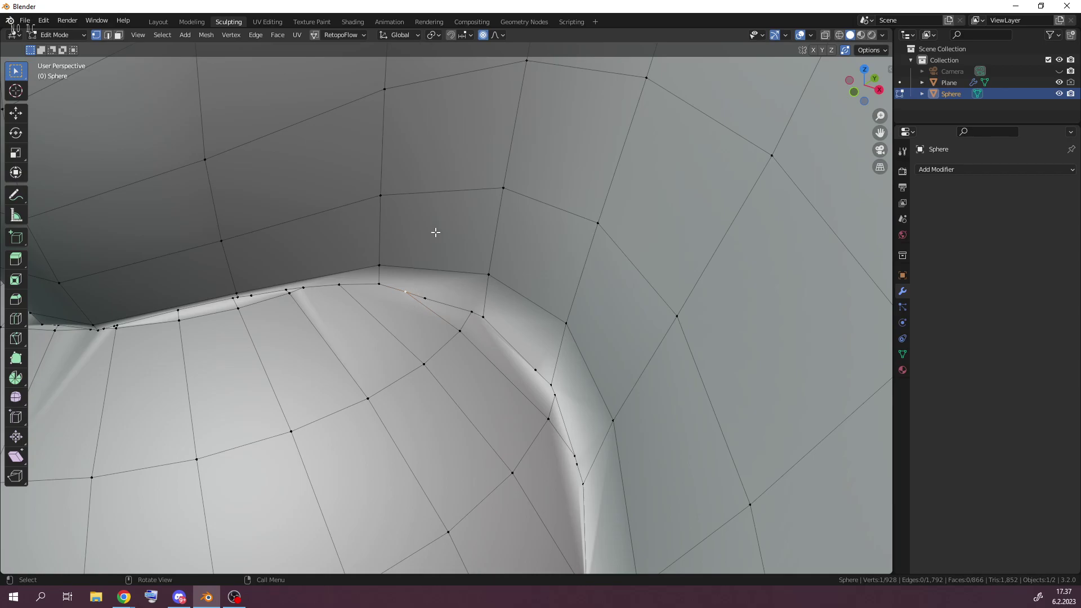
left_click(466, 35)
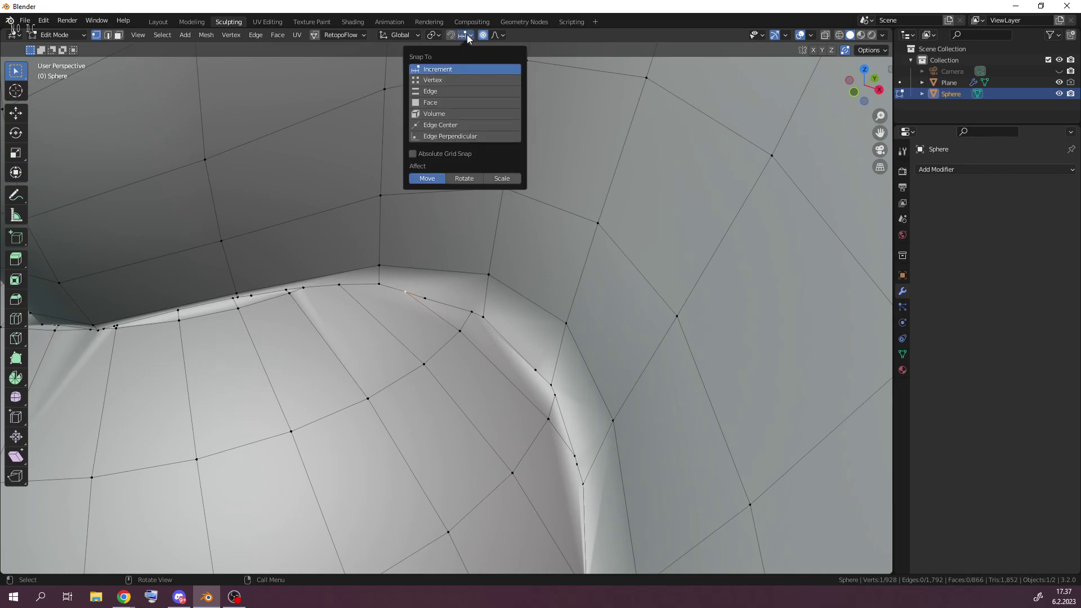
left_click(447, 80)
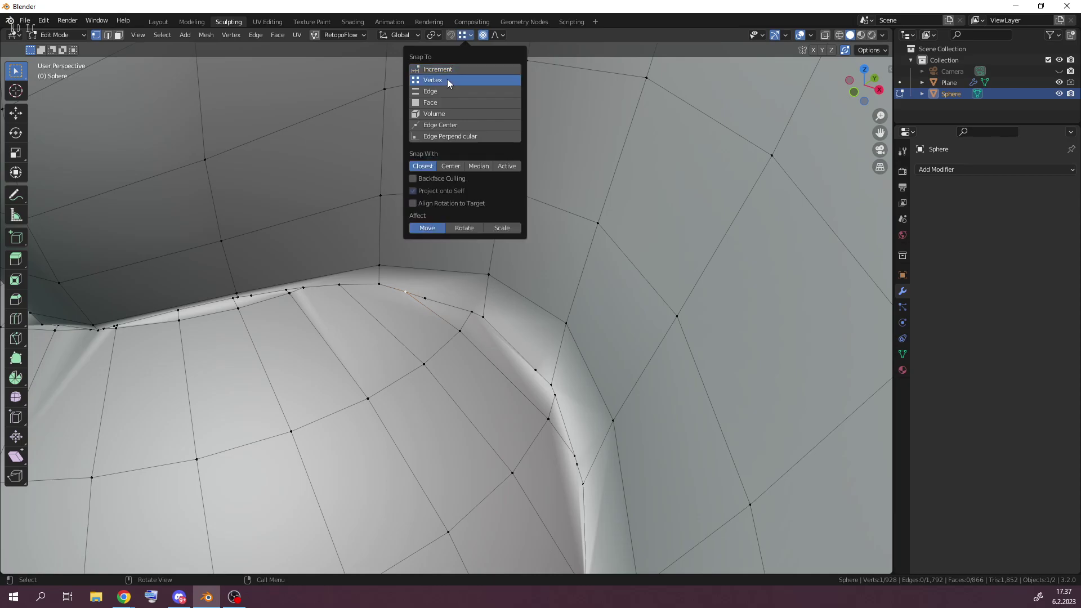
left_click(450, 36)
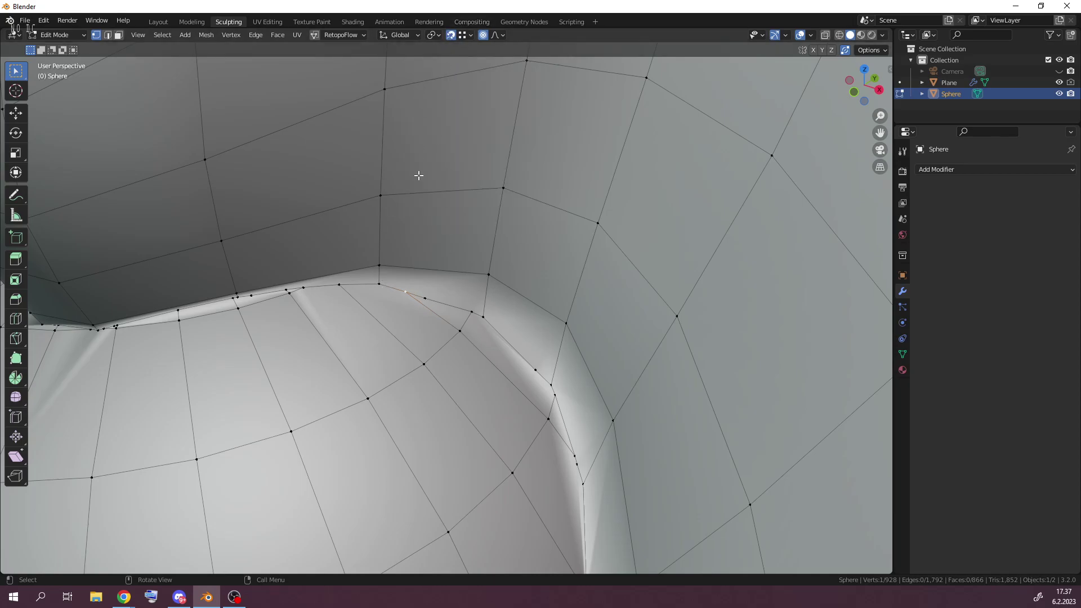
Turn off proportional editing and snap the stray vertices at the top of the ear seam onto their neighbour.
key("g")
right_click(408, 297)
key("g")
left_click(376, 289)
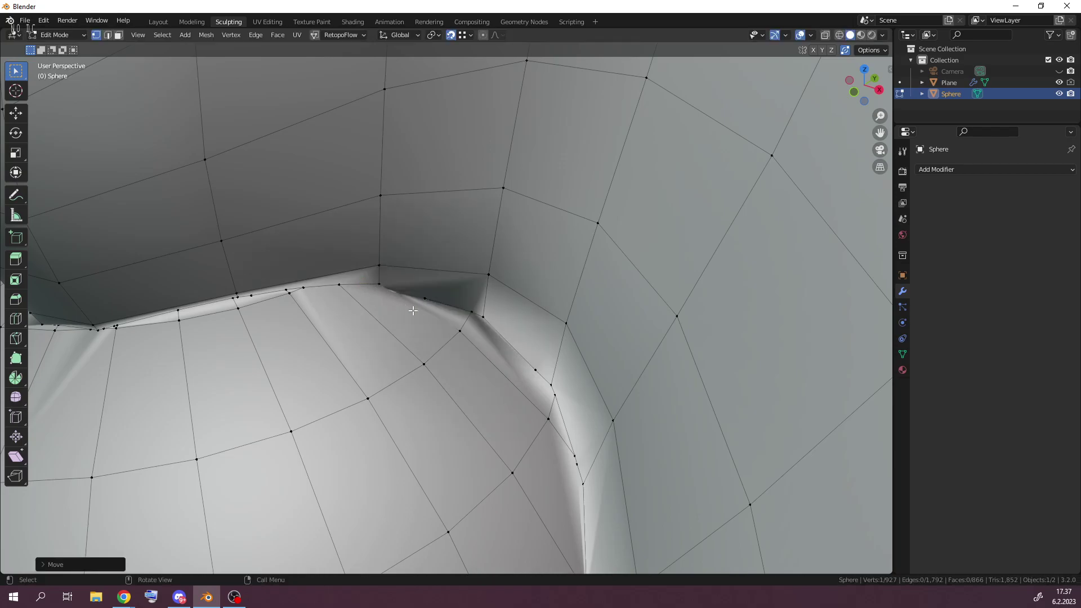
key("g")
left_click(387, 285)
key("g")
key("Escape")
Snap the next stray vertex down the ear seam onto its neighbour and move the following seam vertex.
left_click(472, 308)
key("g")
left_click(486, 313)
left_click(550, 384)
key("g")
left_click(532, 369)
Select the next two clusters of close vertices down the ear seam and merge each At Center.
right_click(544, 369, "ctrl")
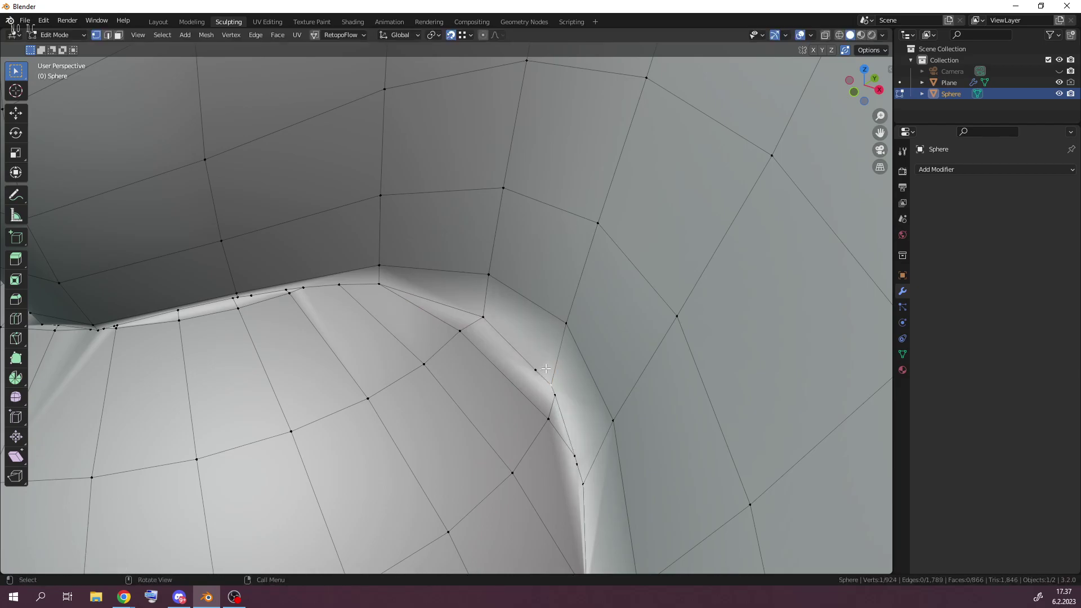
middle_click_drag(556, 403, 606, 238, "shift")
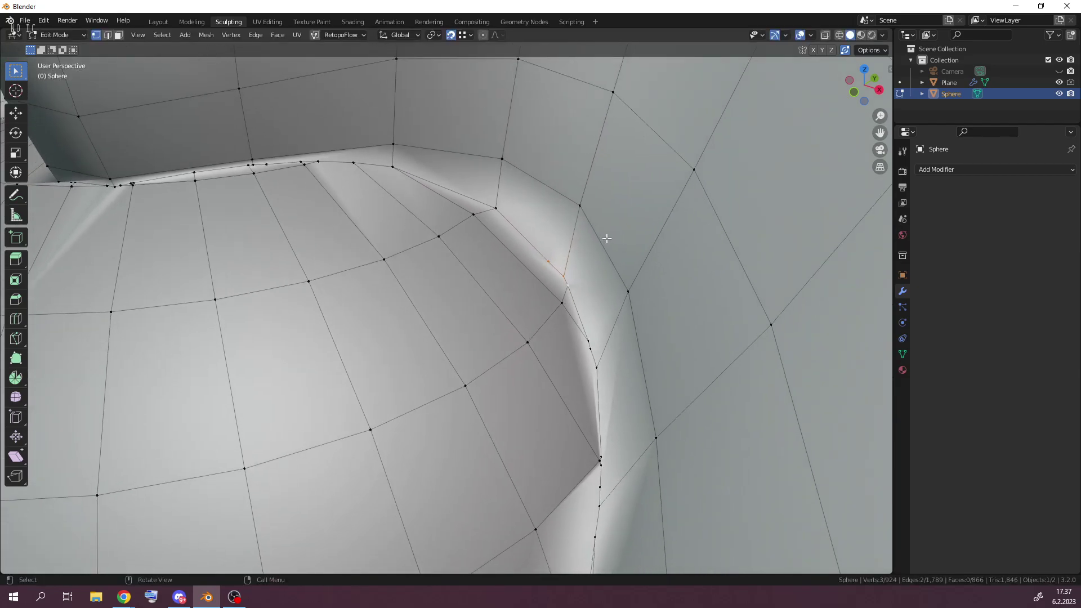
key("m")
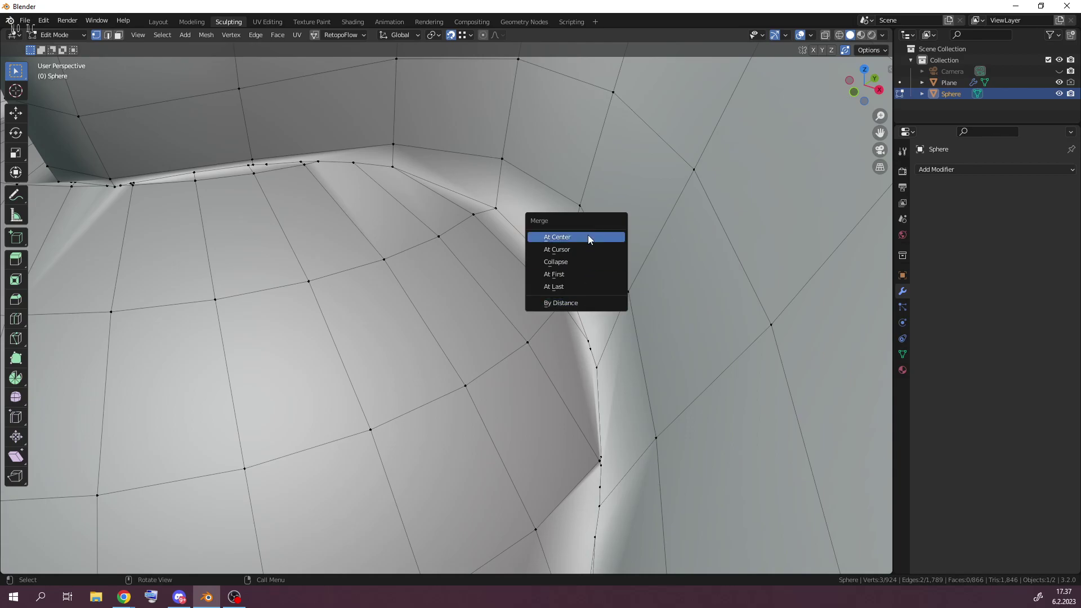
left_click(587, 237)
mouse_move(645, 378)
middle_mouse_down()
mouse_move(630, 341)
mouse_move(656, 388)
middle_mouse_up()
left_click_drag(566, 322, 614, 369)
key("m")
left_click(617, 373)
Merge the remaining close vertices along the lower ear seam At Center in two groups.
left_click_drag(594, 433, 617, 468)
key("m")
left_click(616, 519)
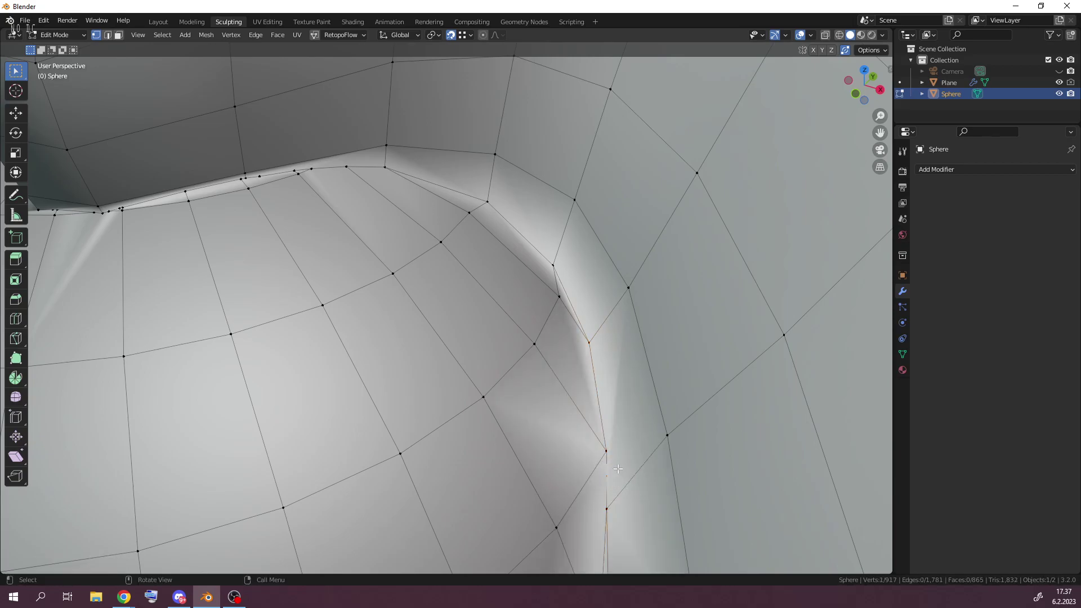
left_click_drag(599, 505, 617, 518, "shift")
key("m")
left_click(617, 516)
Slide a seam vertex at the side of the ear base along its edge and return to Object Mode.
scroll(629, 458, "down", 6)
middle_click_drag(577, 435, 692, 391, "shift")
middle_click_drag(647, 382, 498, 457)
scroll(603, 370, "down", 1)
scroll(603, 360, "up", 5)
middle_click_drag(498, 457, 636, 415)
left_click(654, 326)
key("g")
key("g")
left_click(653, 366)
scroll(635, 415, "down", 4)
key("Tab")
scroll(544, 358, "down", 5)
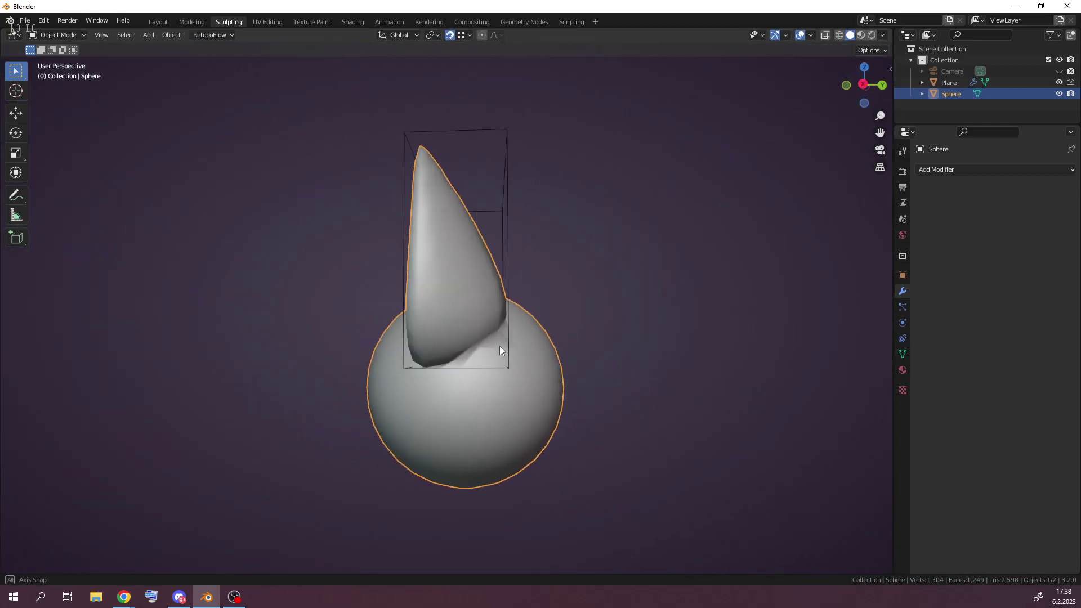